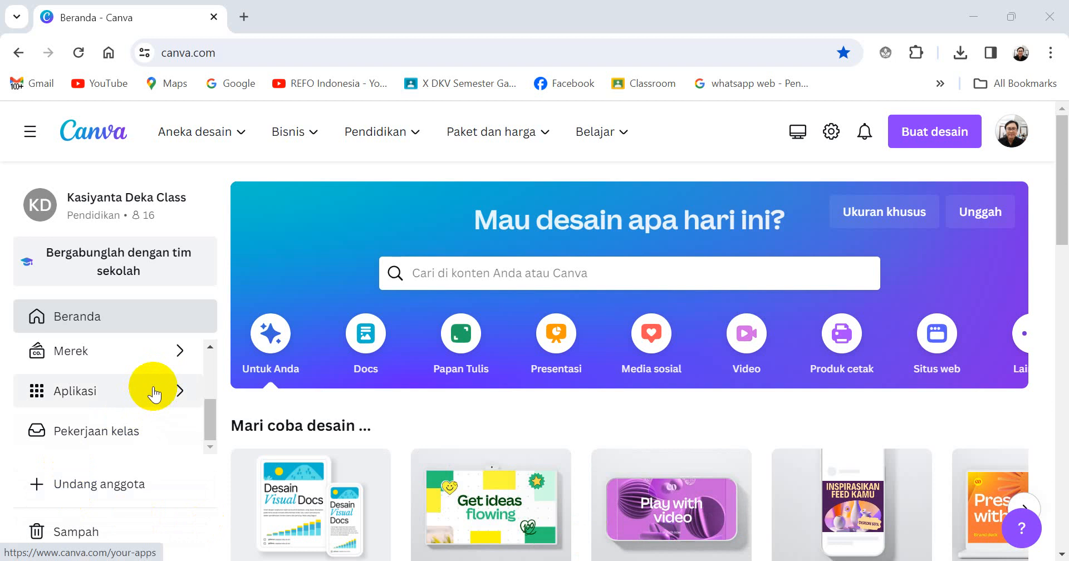
# - Open the details of the DALL·E image generator from the trending apps in the Aplikasi section
pyautogui.scroll(-1, 154, 396)
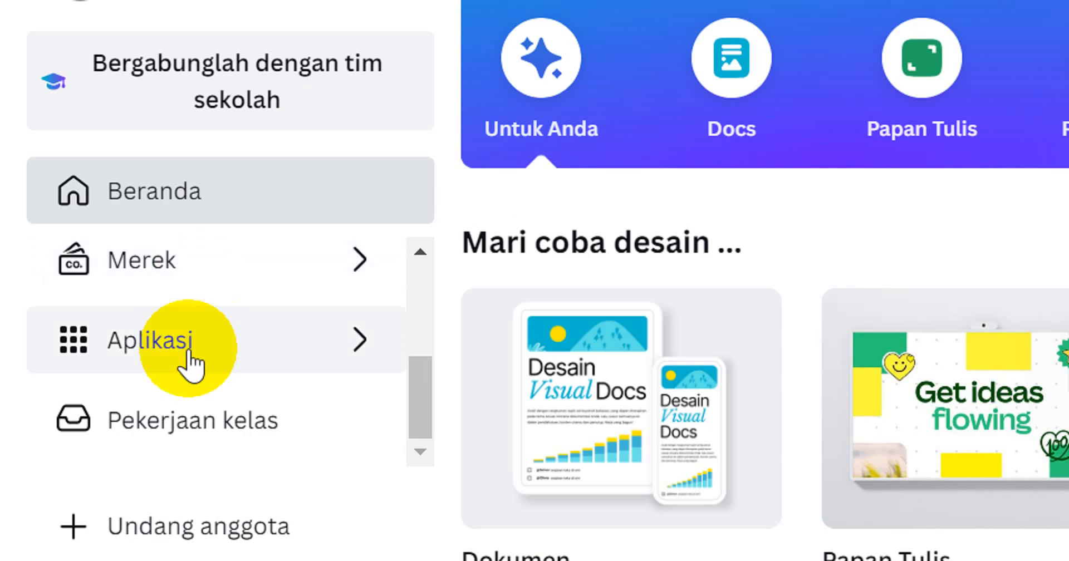
pyautogui.click(187, 350)
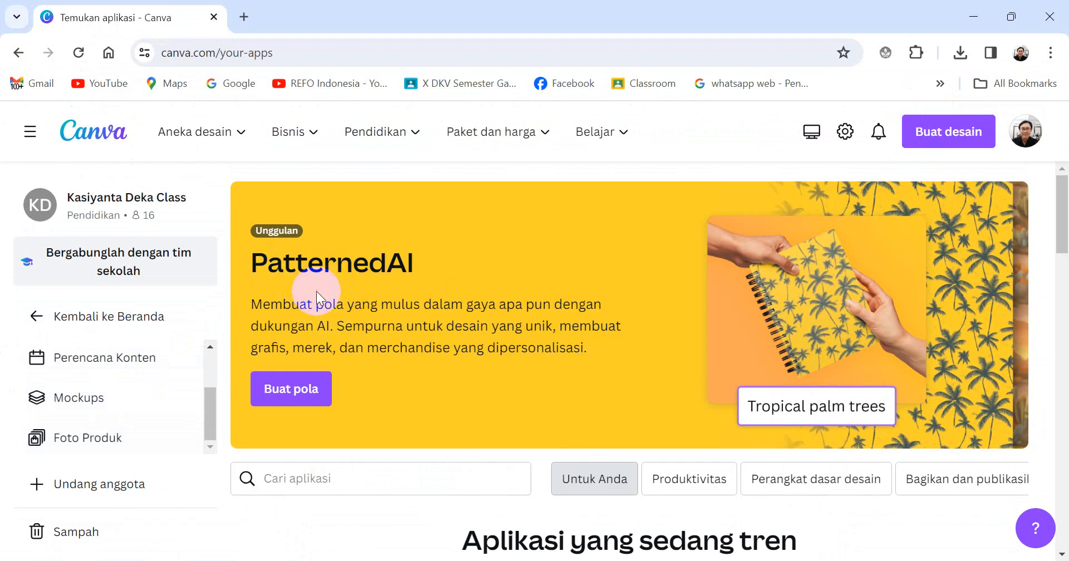
pyautogui.scroll(-5, 412, 287)
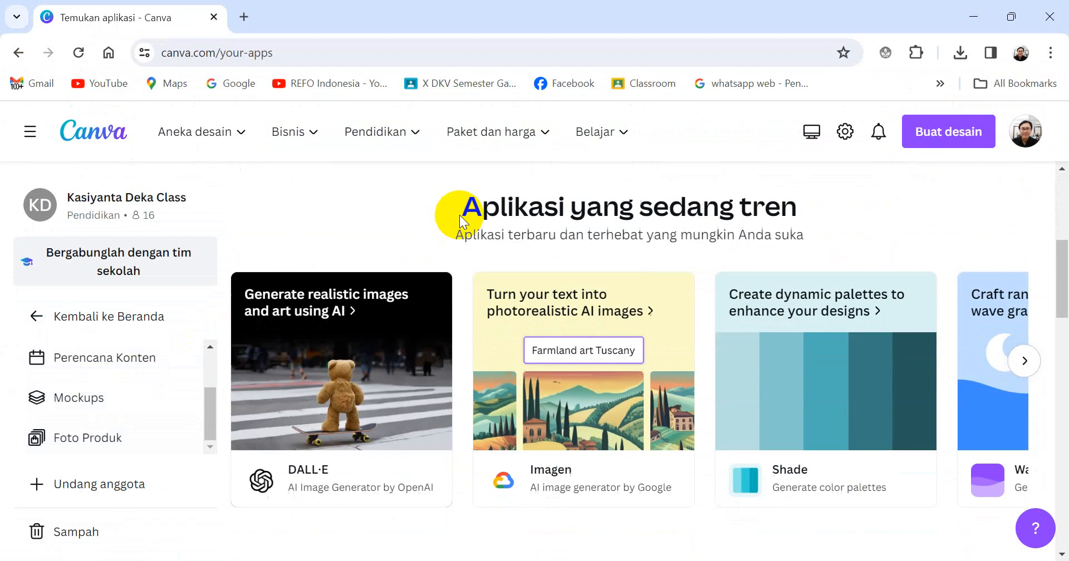
pyautogui.click(377, 367)
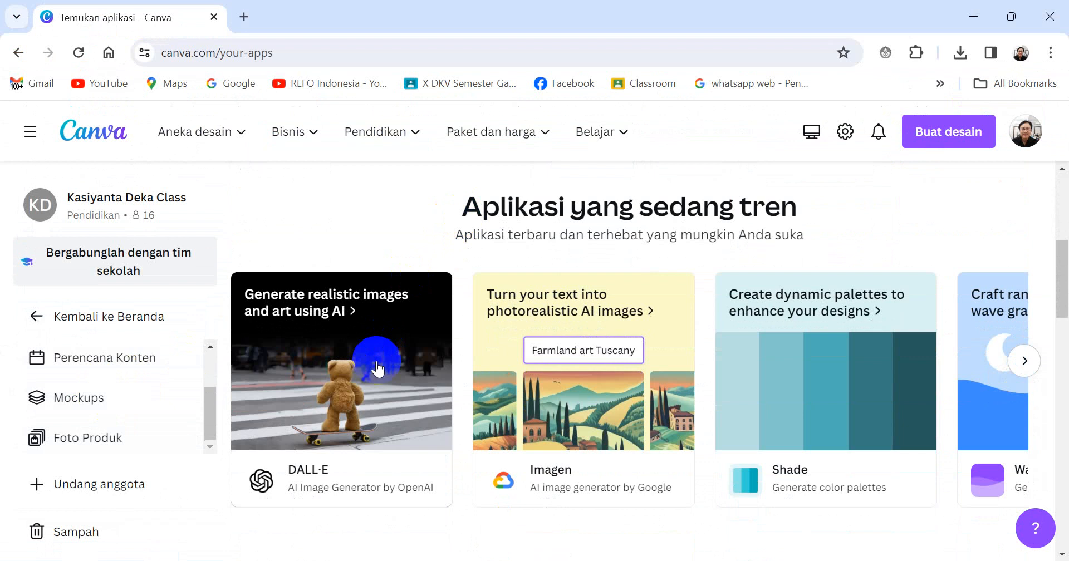
pyautogui.scroll(-1, 376, 370)
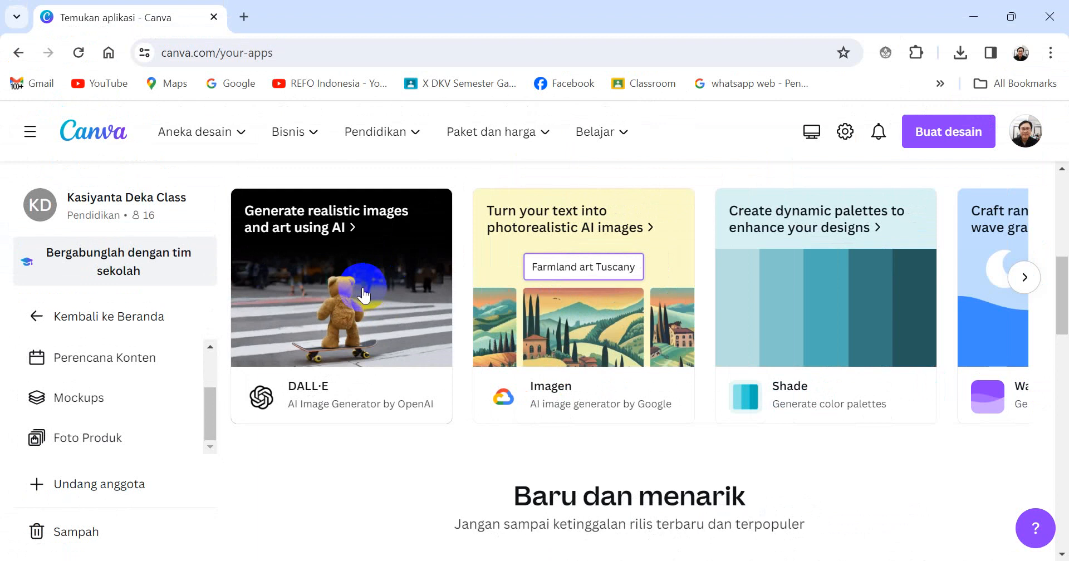
pyautogui.click(363, 291)
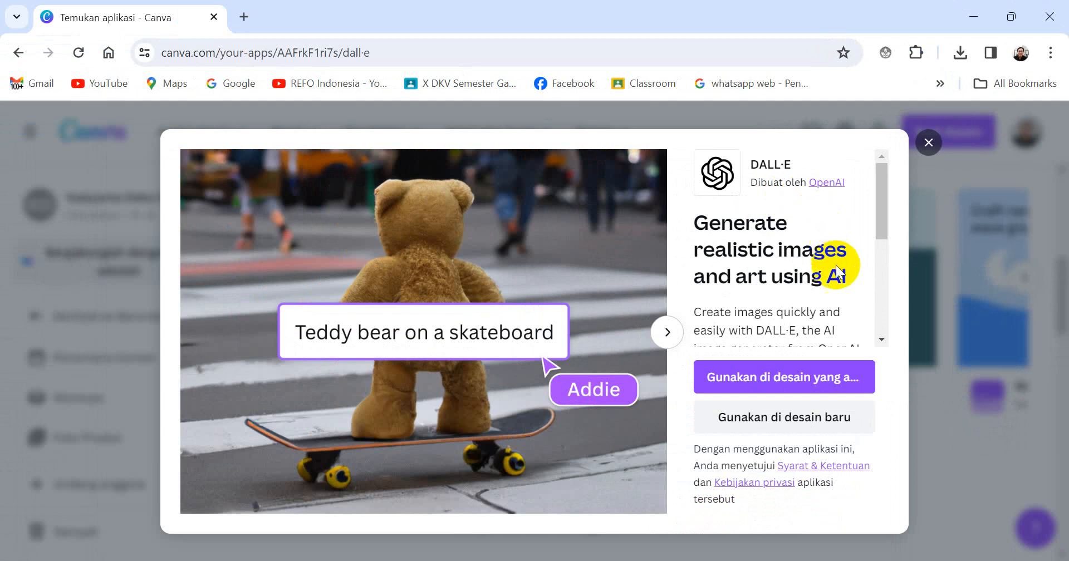
# - Review the DALL·E app details and start using it in a new 1920 × 1080 Video design
pyautogui.scroll(-3, 835, 270)
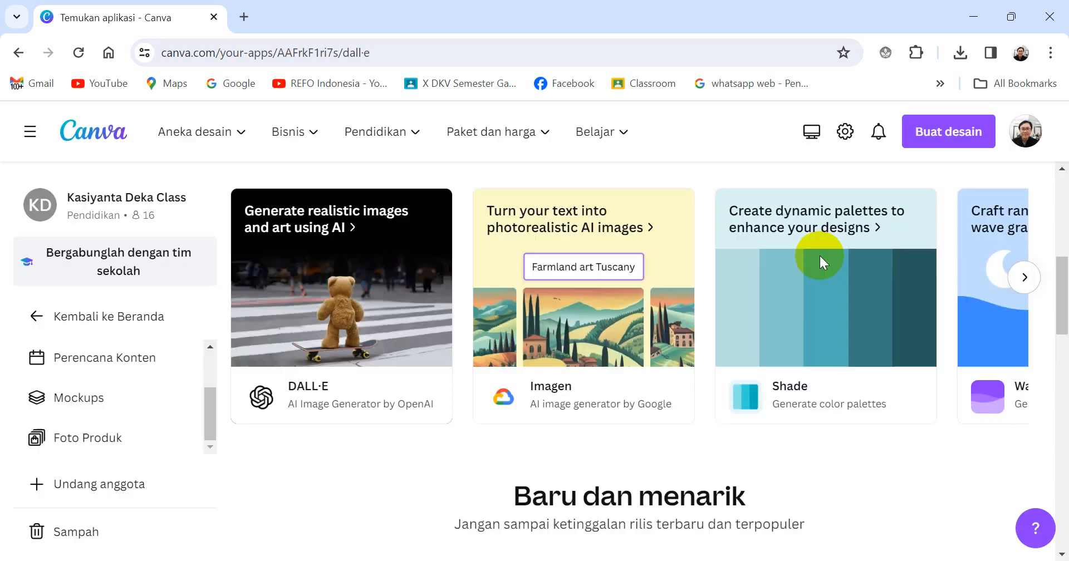
pyautogui.scroll(-3, 819, 255)
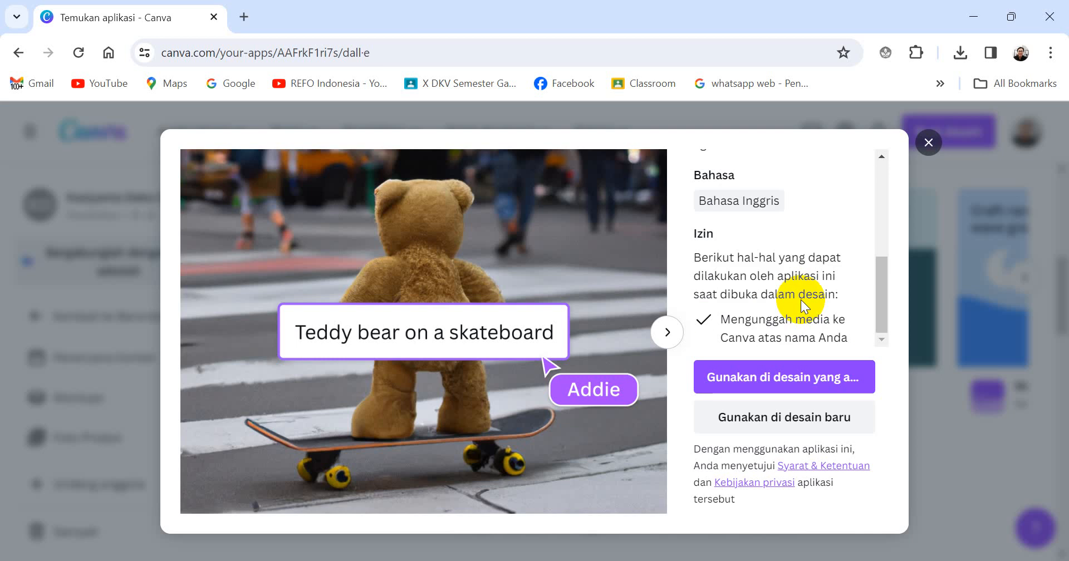
pyautogui.click(785, 383)
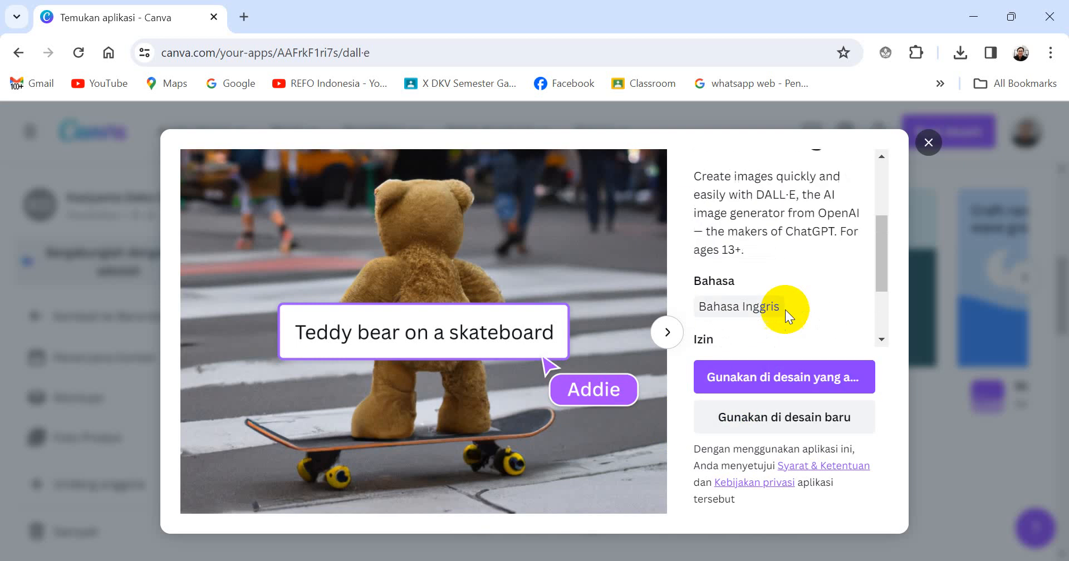
pyautogui.scroll(3, 720, 303)
pyautogui.scroll(-5, 723, 303)
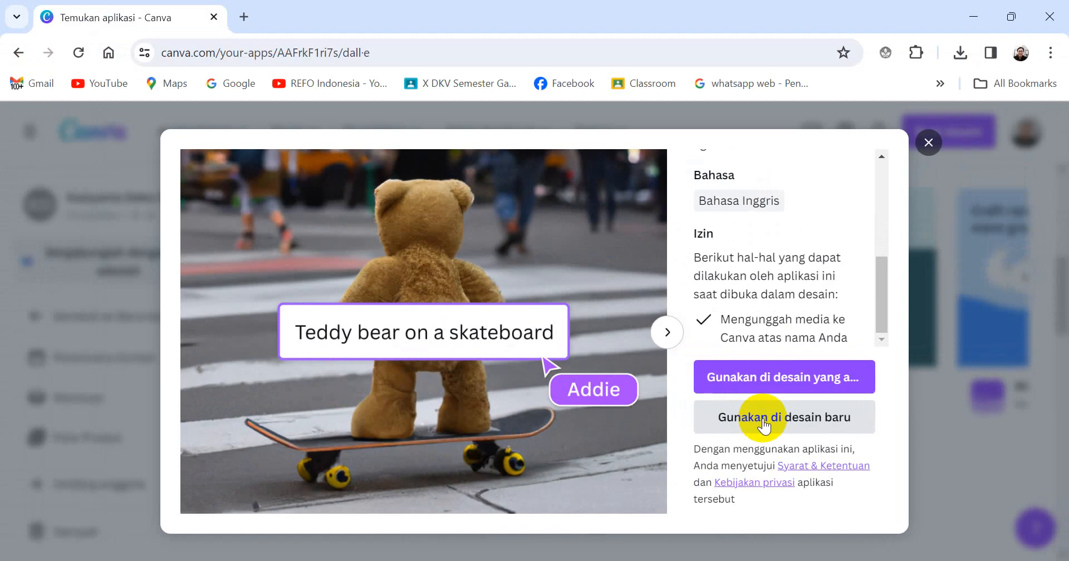
pyautogui.click(764, 426)
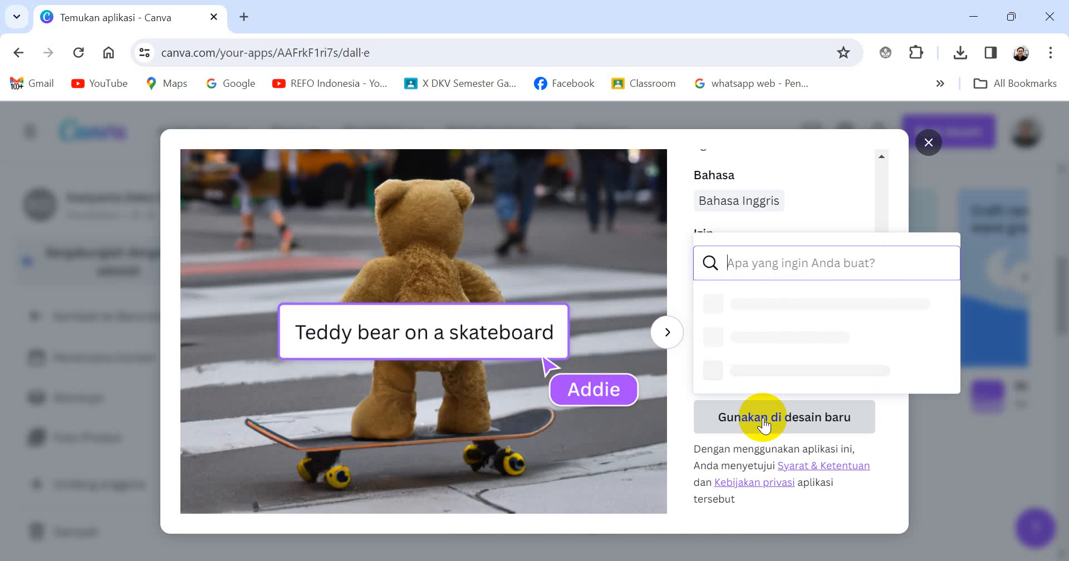
pyautogui.scroll(-3, 824, 323)
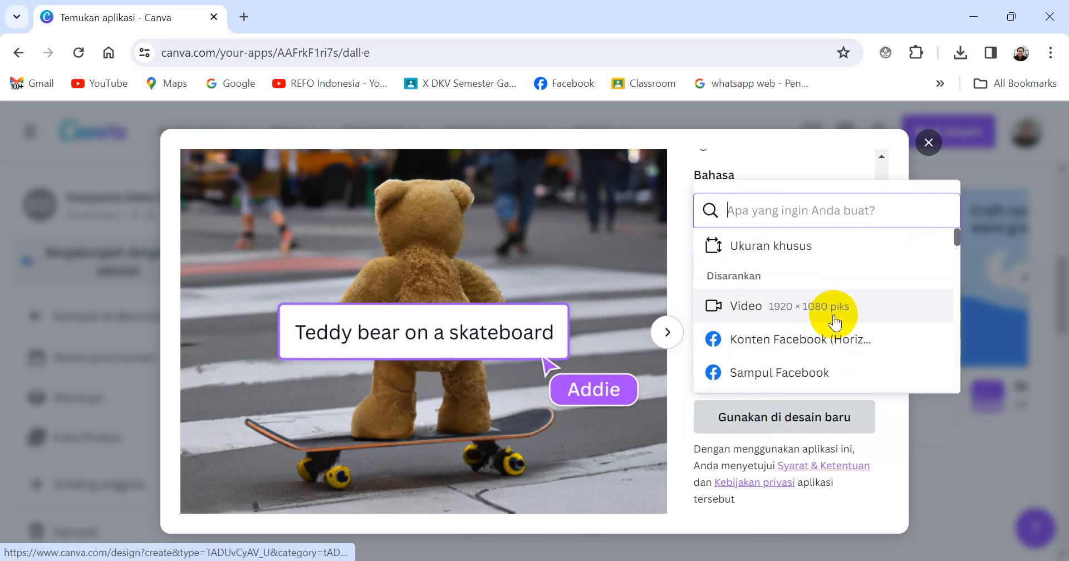
pyautogui.scroll(3, 835, 321)
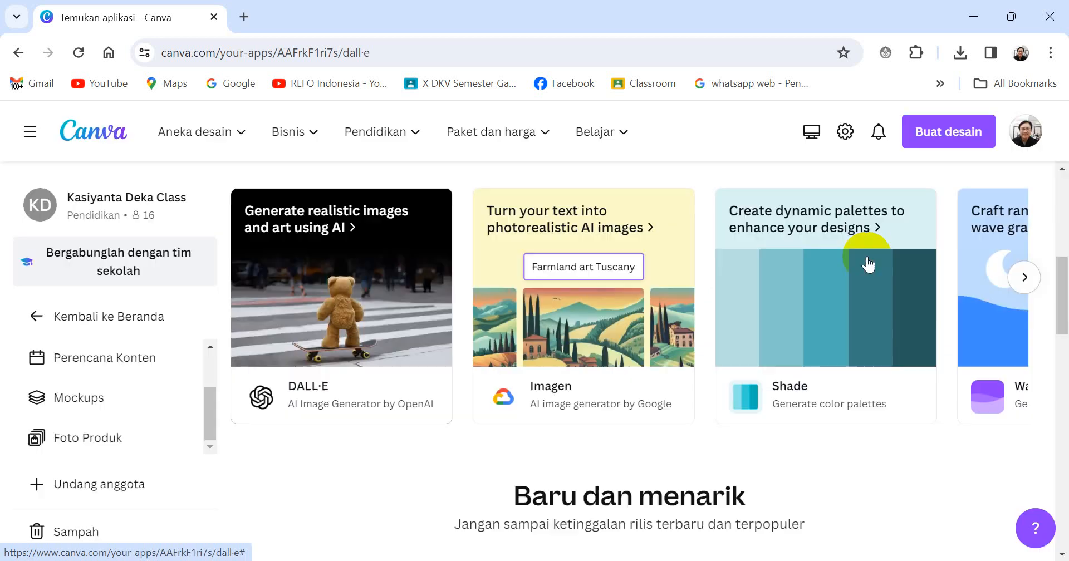
pyautogui.scroll(-1, 868, 262)
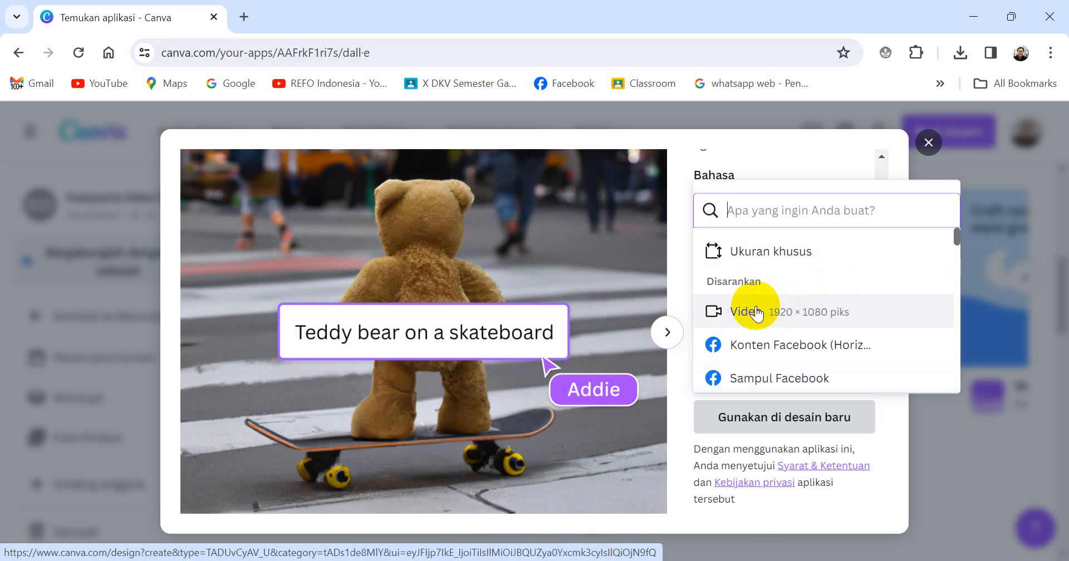
pyautogui.click(756, 312)
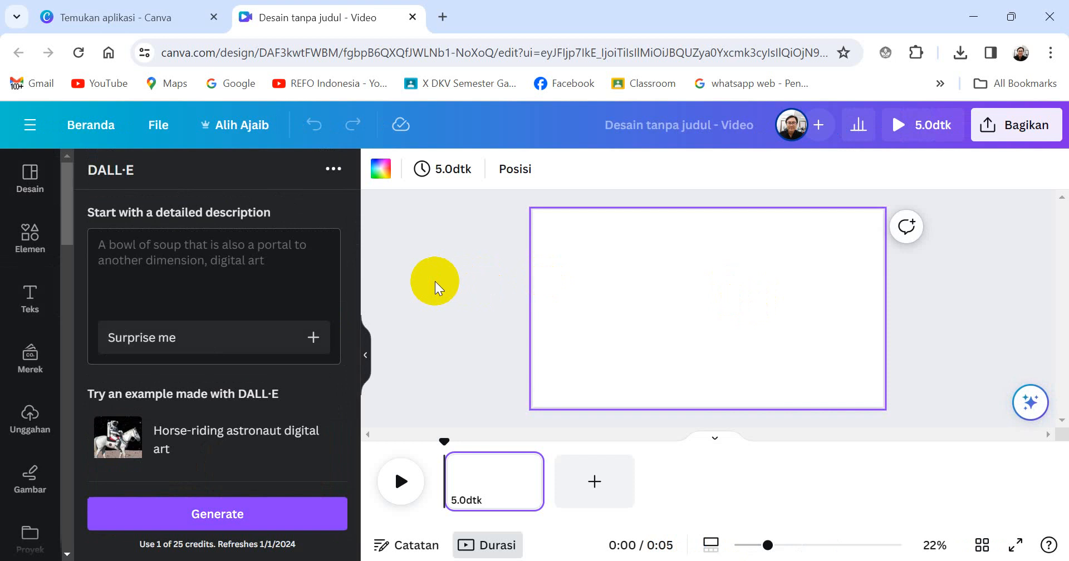
# - Fill the DALL·E description with the example prompt "Horse-riding astronaut digital art"
pyautogui.click(245, 262)
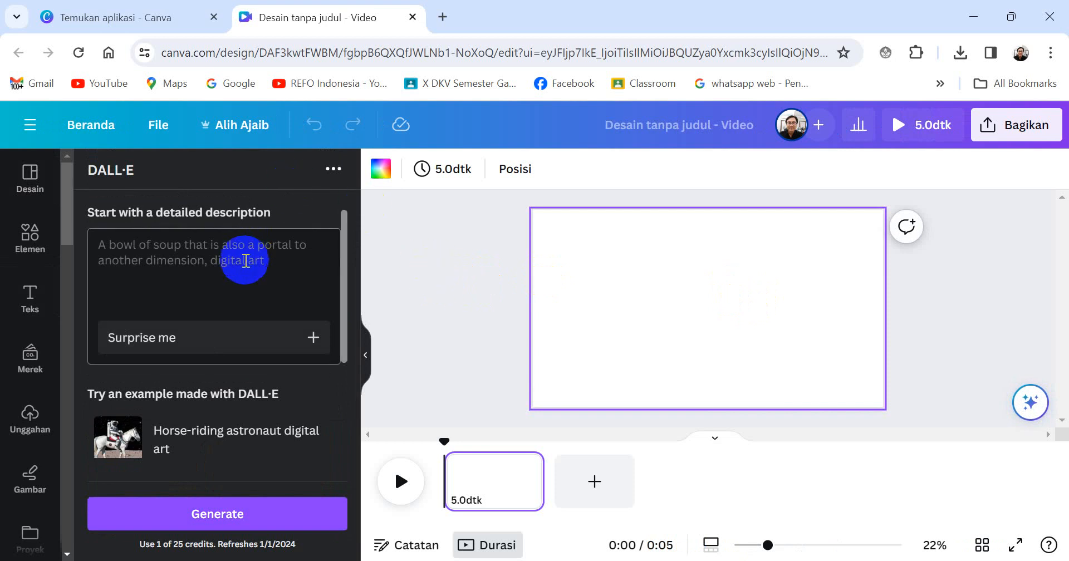
pyautogui.scroll(-3, 250, 293)
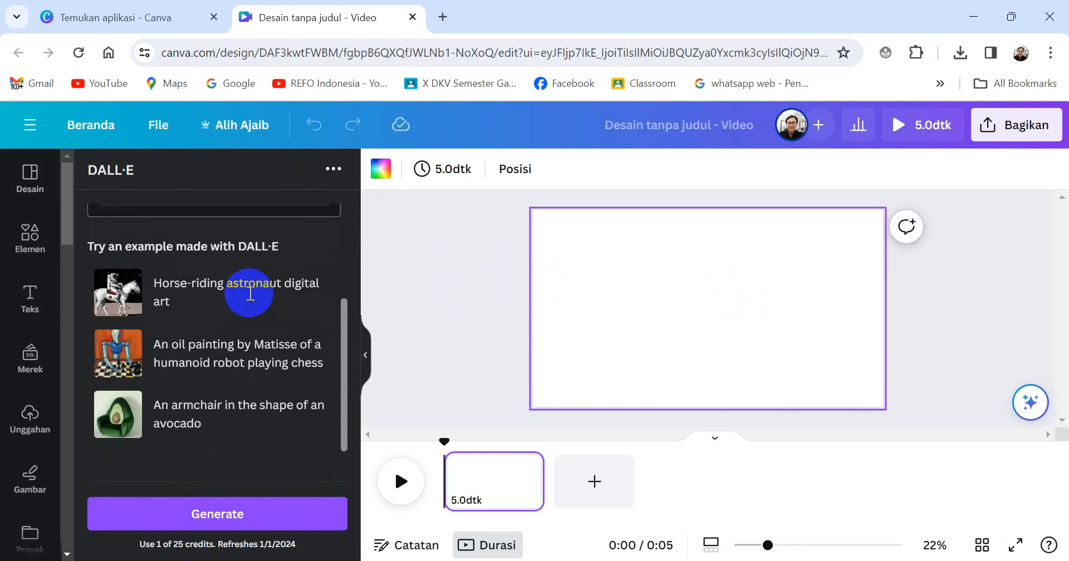
pyautogui.scroll(3, 250, 293)
pyautogui.scroll(-3, 250, 293)
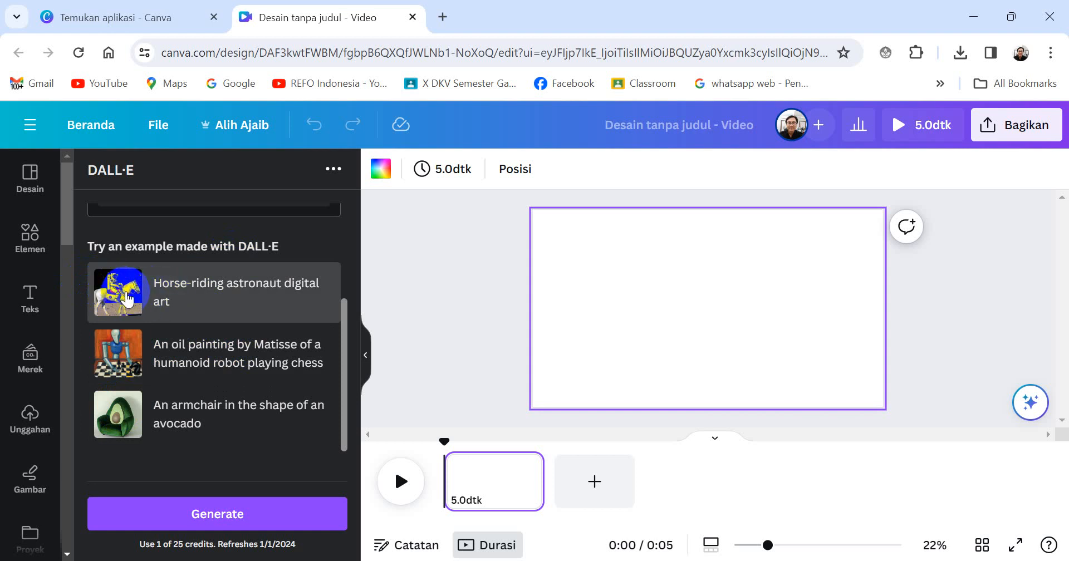
pyautogui.click(119, 294)
pyautogui.scroll(-1, 127, 298)
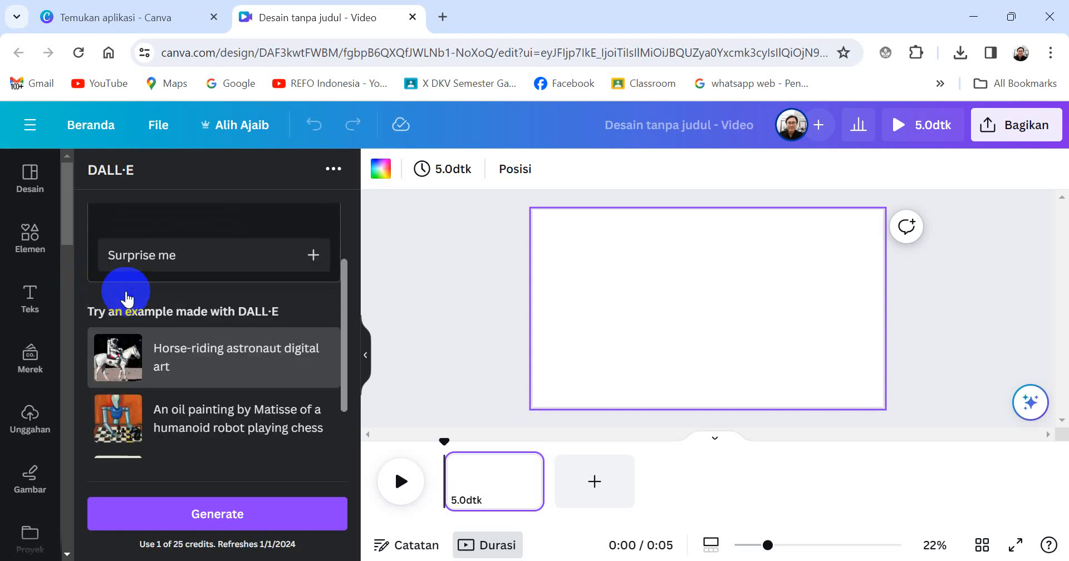
pyautogui.scroll(1, 127, 299)
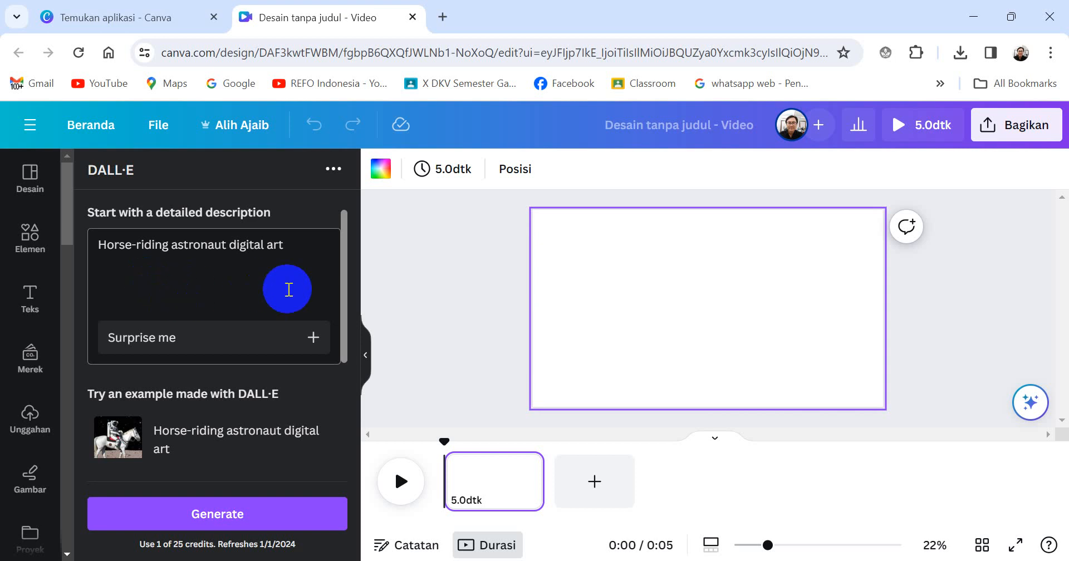
# - Generate the DALL·E images from the horse-riding astronaut description
pyautogui.scroll(-3, 288, 289)
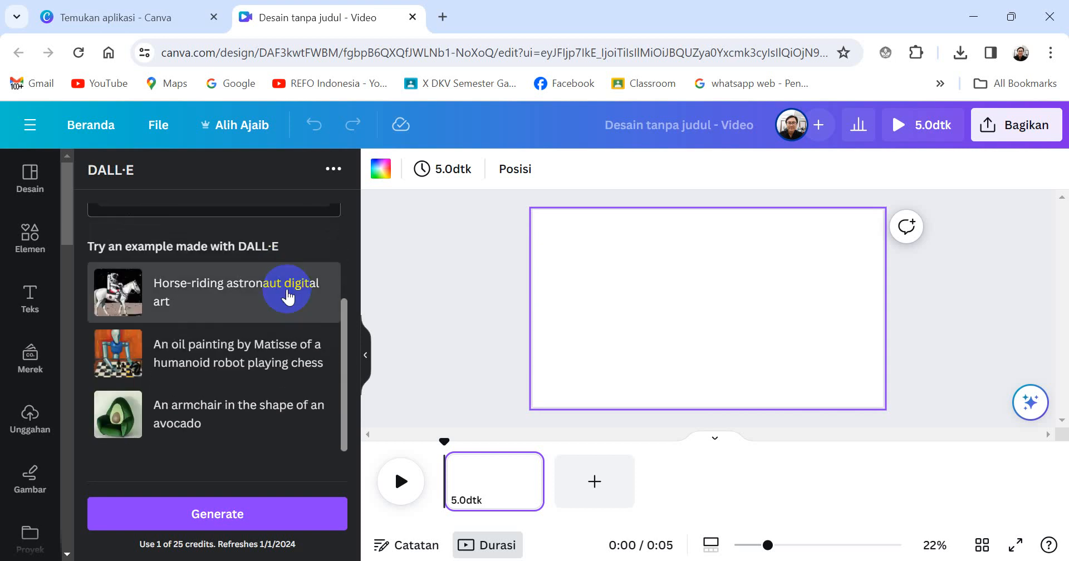
pyautogui.click(288, 511)
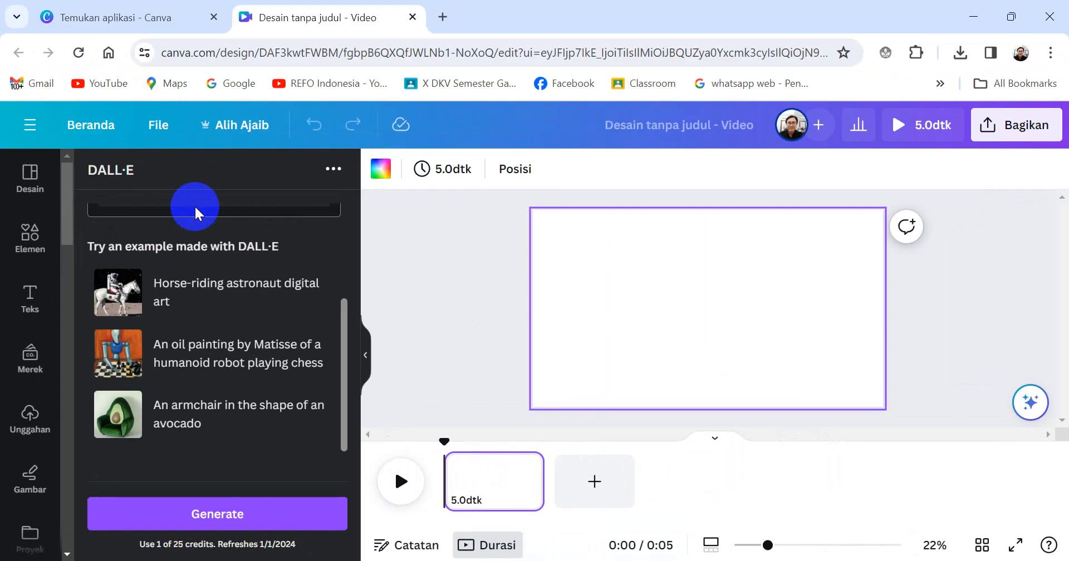
pyautogui.click(216, 308)
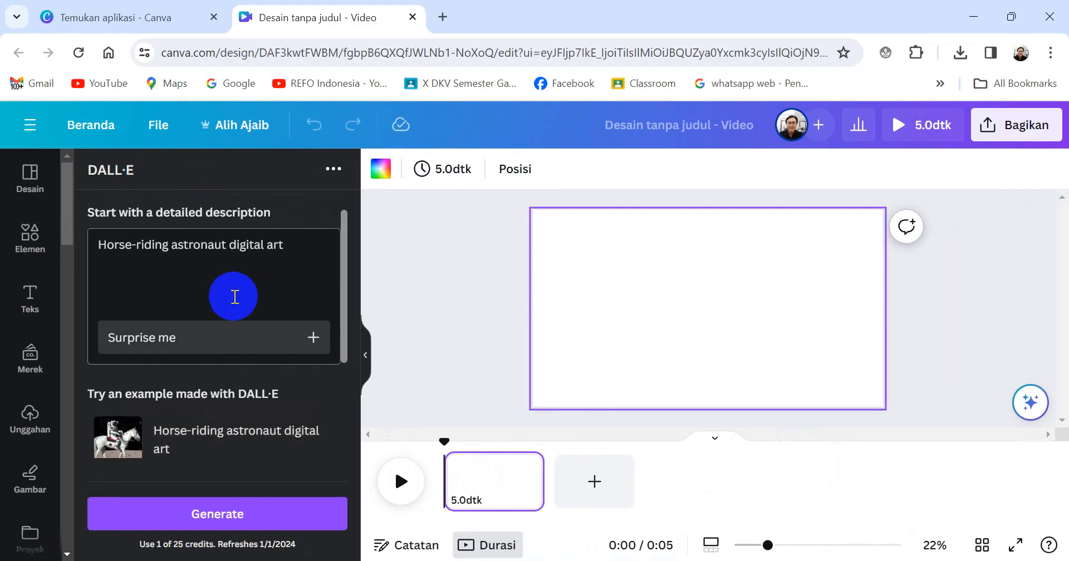
pyautogui.scroll(-1, 152, 258)
pyautogui.scroll(-1, 202, 372)
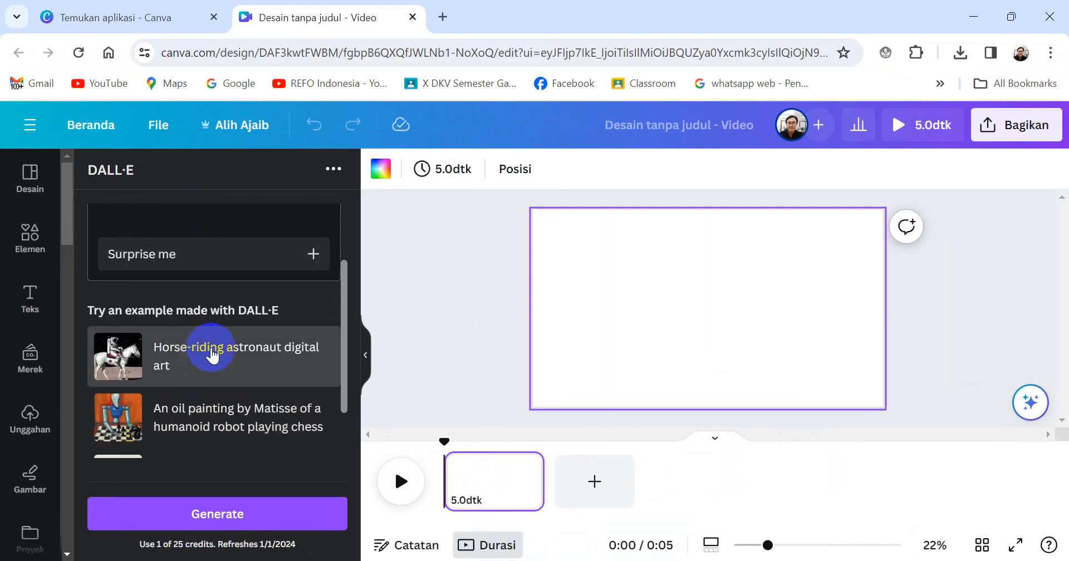
pyautogui.scroll(-2, 210, 348)
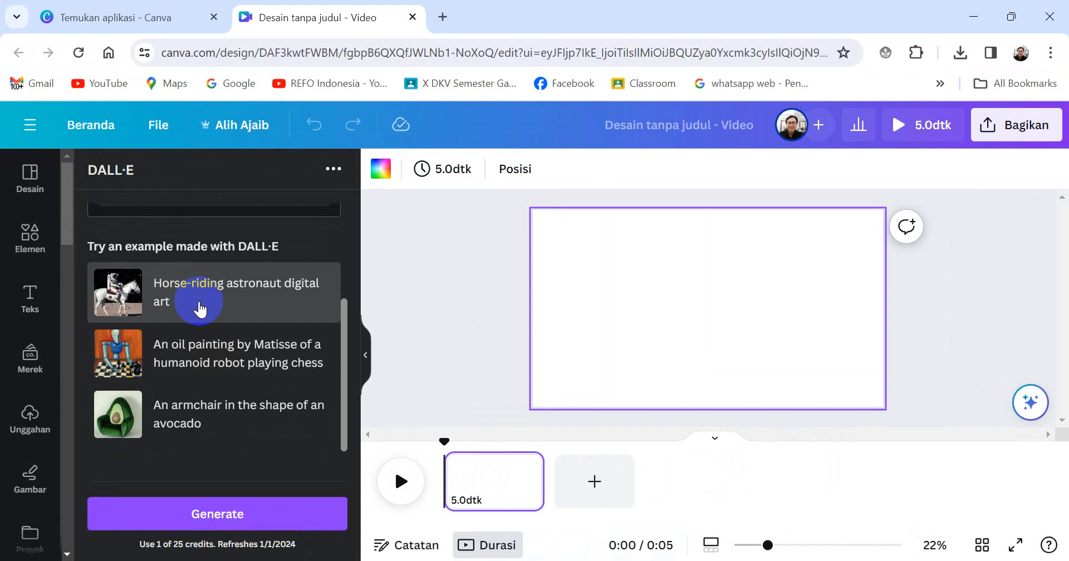
pyautogui.click(210, 521)
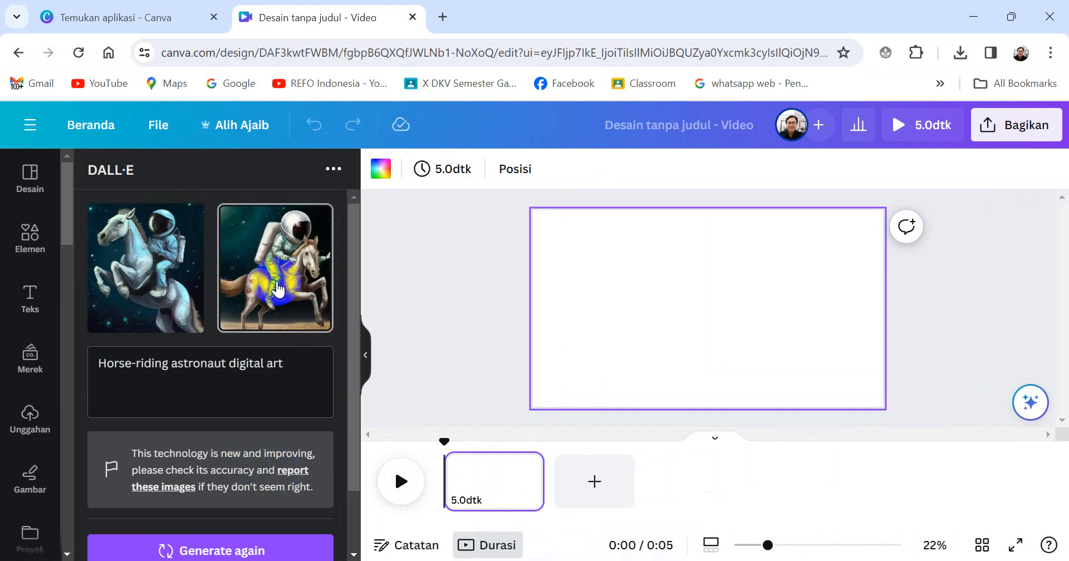
# - Add the first generated astronaut image to the page's upper-left corner and enlarge it to the full page height
pyautogui.click(165, 270)
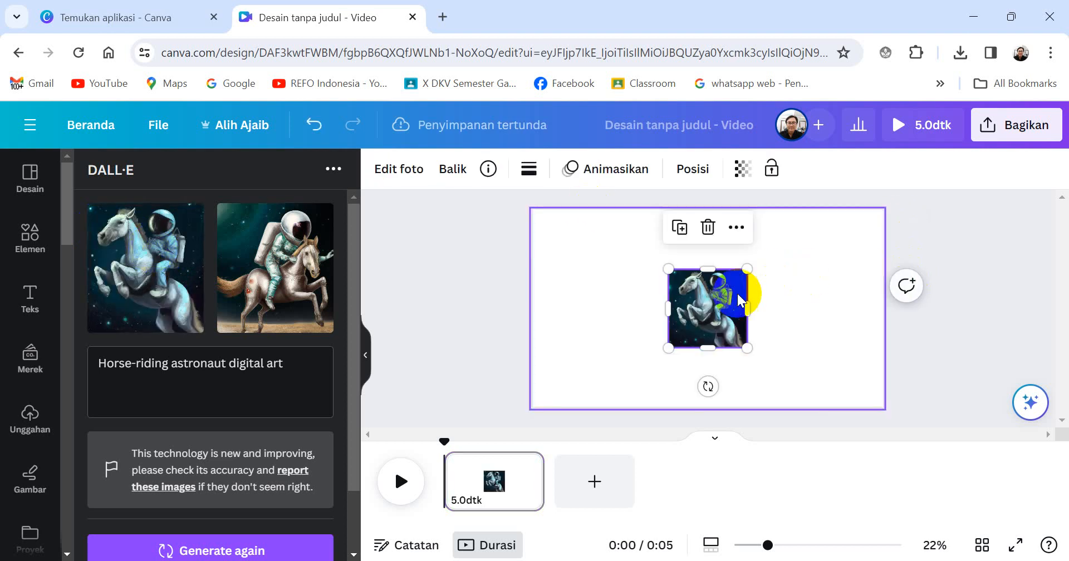
pyautogui.moveTo(706, 301); pyautogui.dragTo(569, 244)
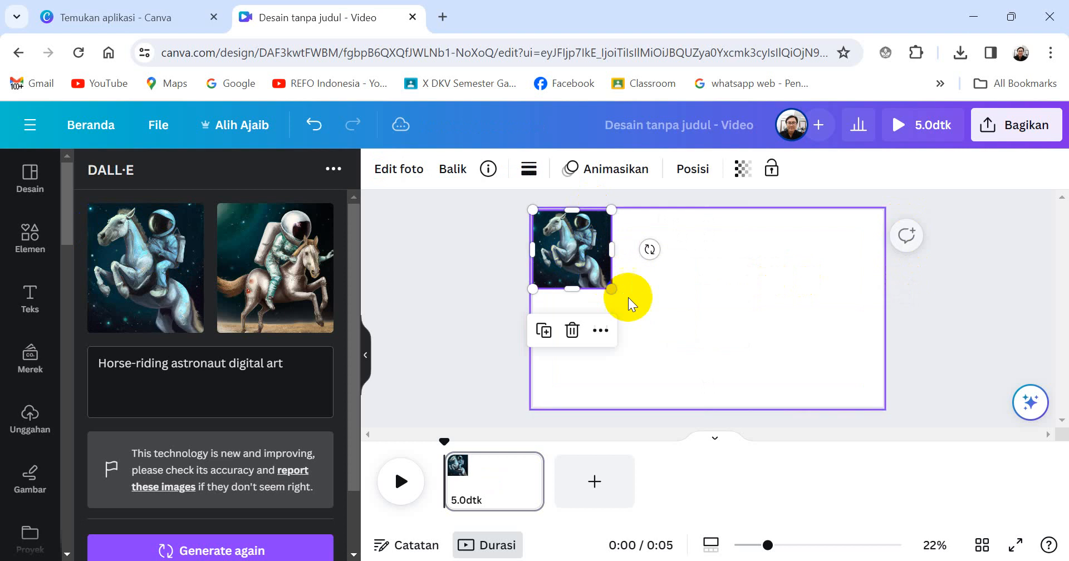
pyautogui.moveTo(611, 286); pyautogui.dragTo(704, 442)
pyautogui.click(988, 286)
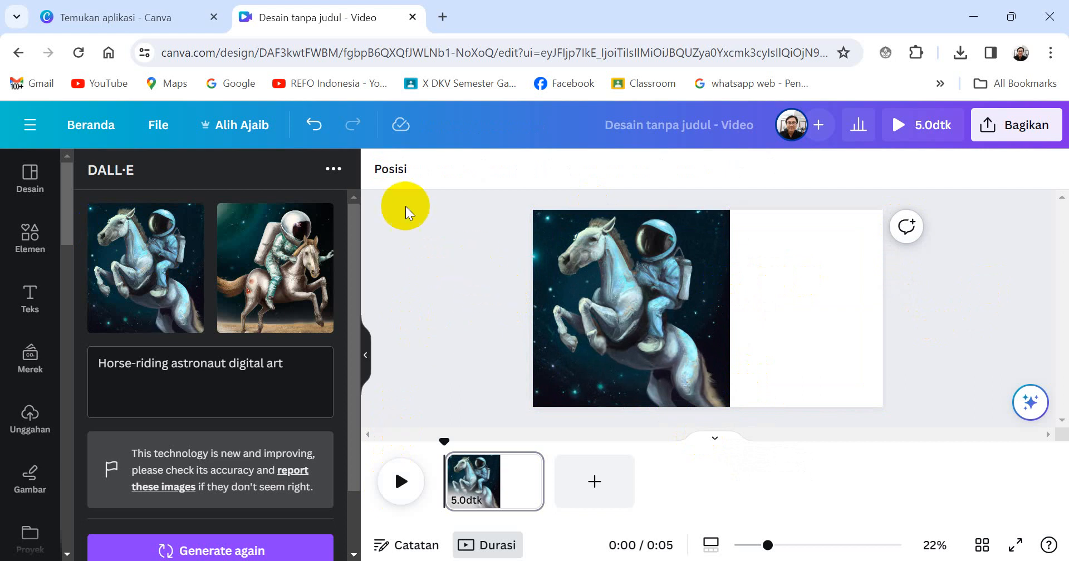
pyautogui.click(469, 289)
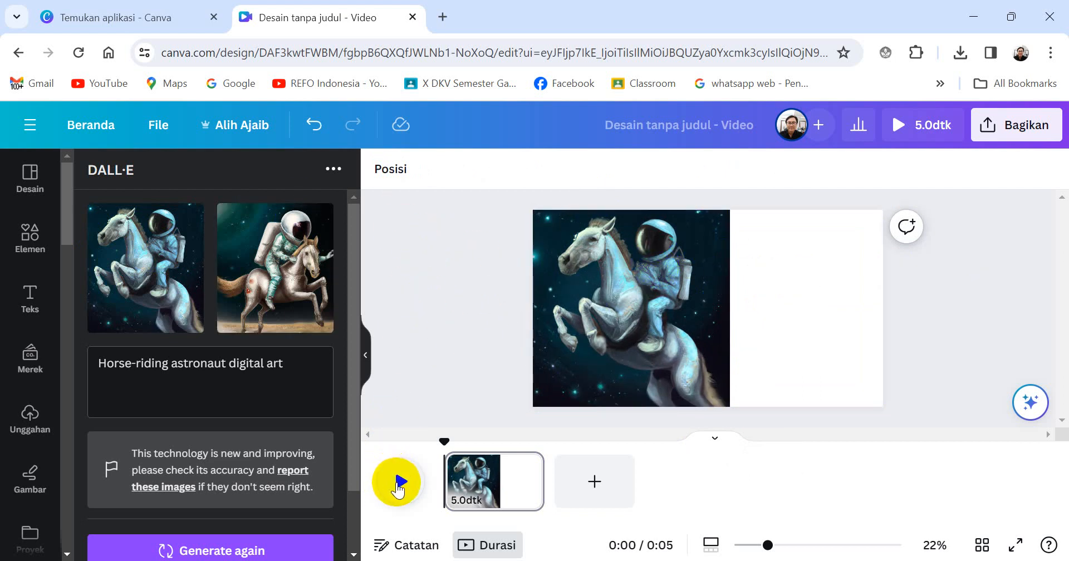
# - Play the page's 5-second video preview and scrub the playhead to about 2.5 seconds
pyautogui.click(400, 483)
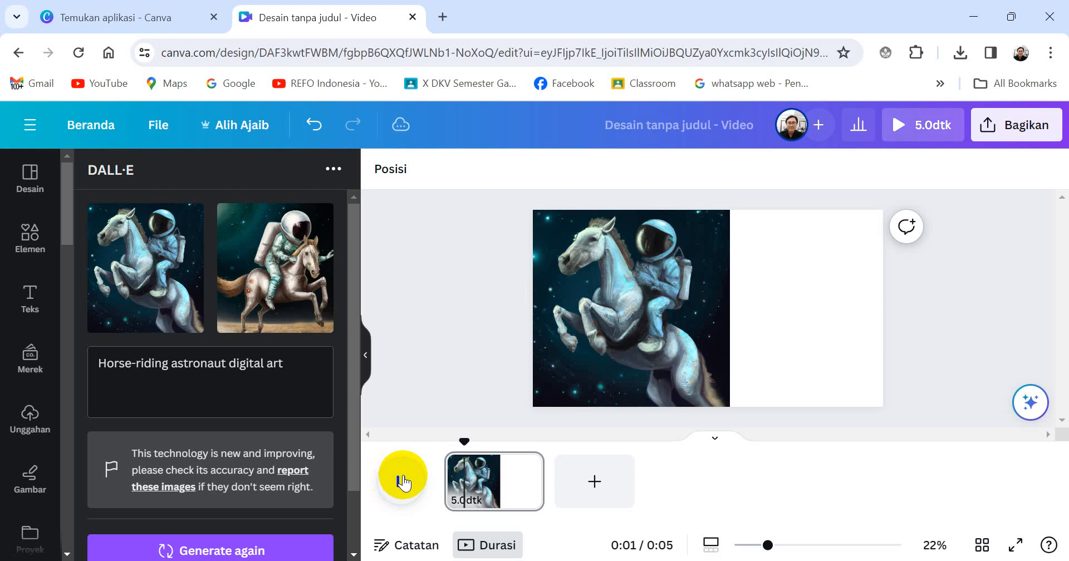
pyautogui.click(405, 254)
pyautogui.moveTo(505, 440); pyautogui.dragTo(485, 438)
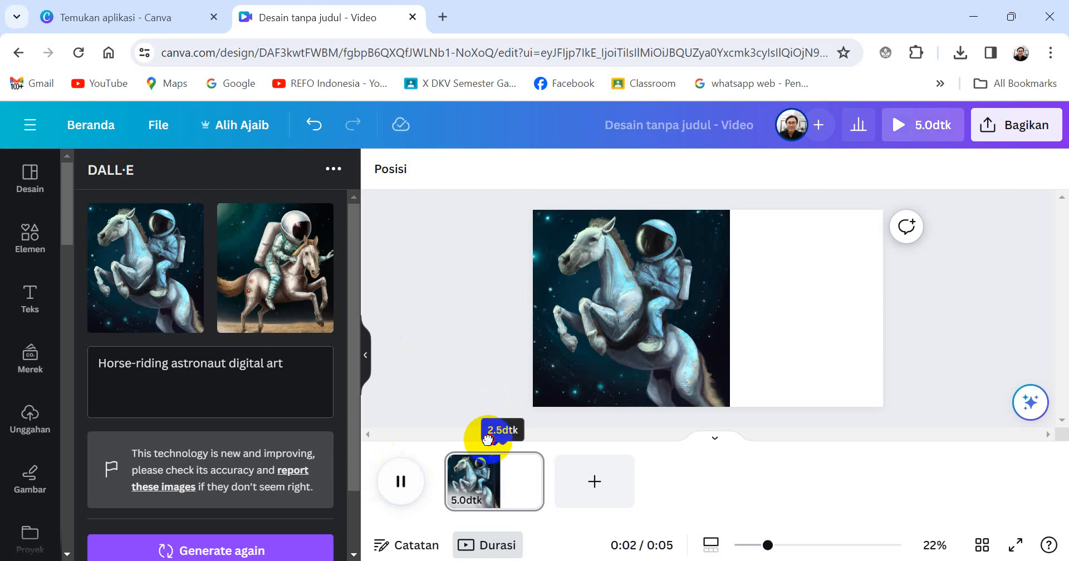
# - Add the second generated astronaut image beside the first and enlarge it to cover the rest of the page
pyautogui.click(284, 276)
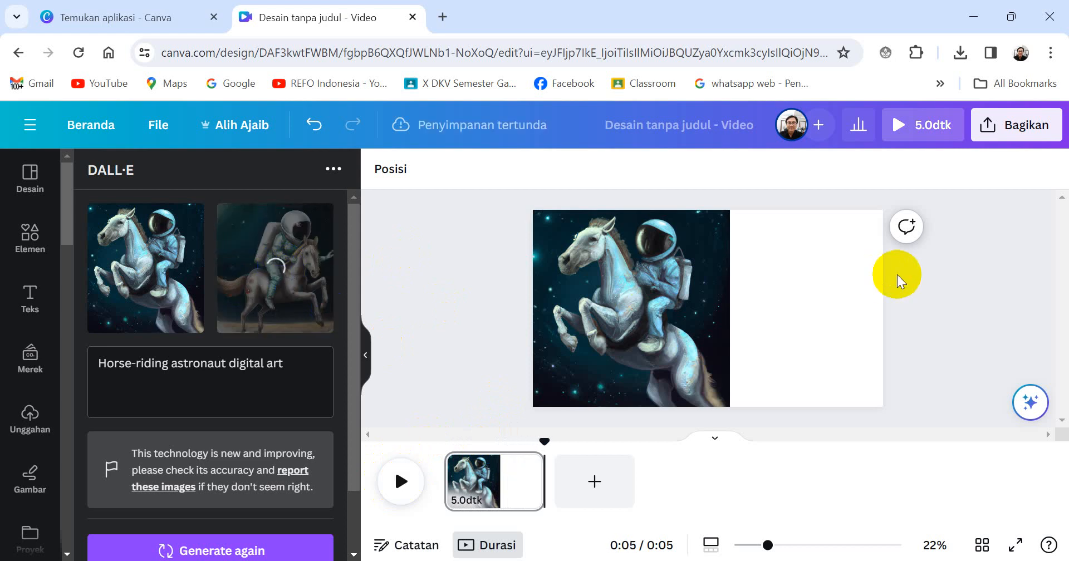
pyautogui.moveTo(704, 301); pyautogui.dragTo(785, 246)
pyautogui.moveTo(808, 289); pyautogui.dragTo(903, 440)
# - Enlarge the first astronaut image inside its crop frame while keeping the frame at full page height
pyautogui.click(659, 303)
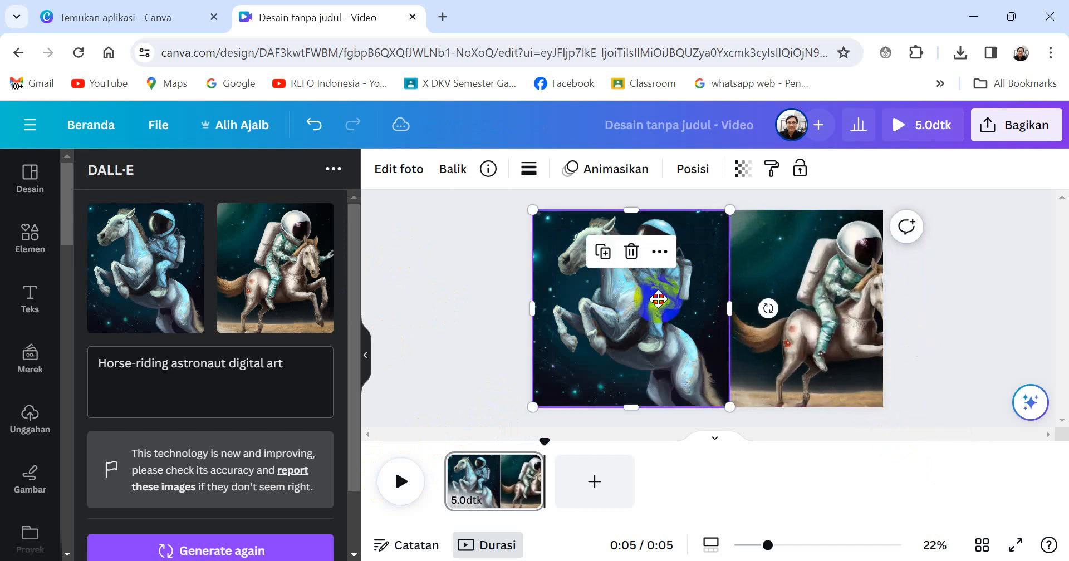
pyautogui.doubleClick(658, 303)
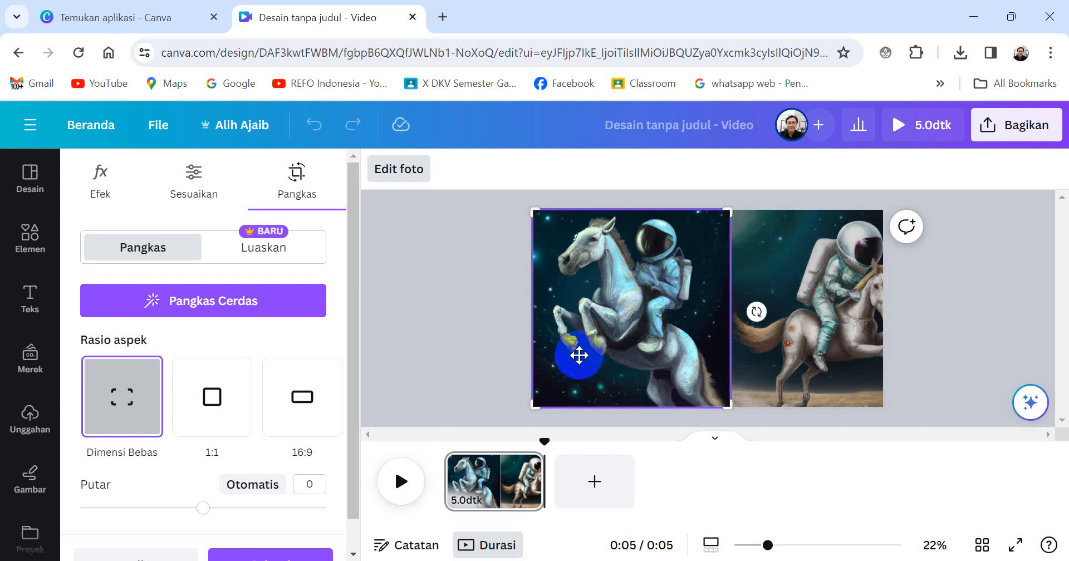
pyautogui.moveTo(530, 407); pyautogui.dragTo(508, 425)
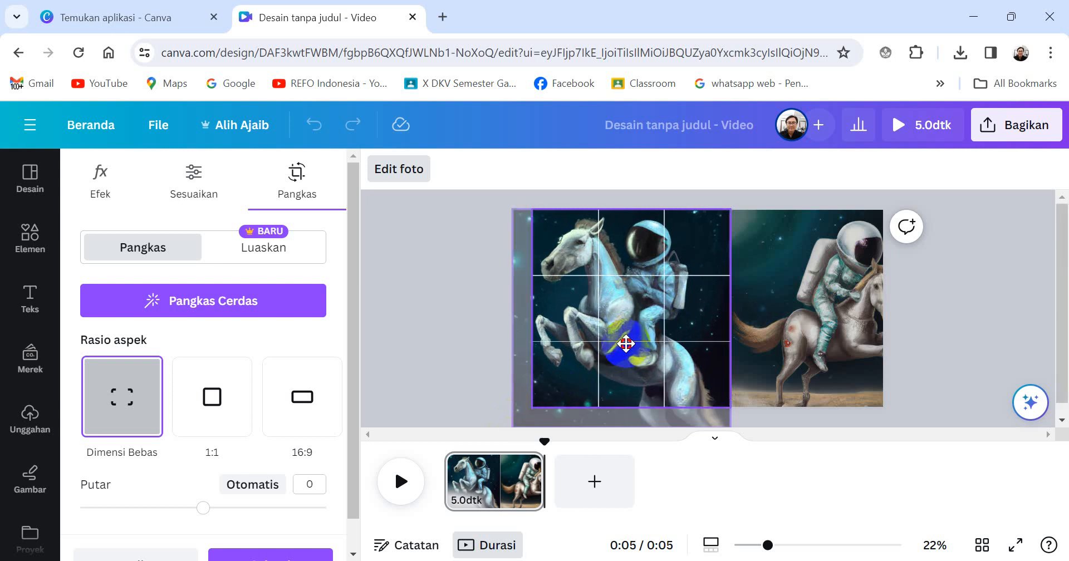
# - Try to shift the second astronaut image sideways inside its crop frame
pyautogui.click(810, 320)
pyautogui.doubleClick(821, 310)
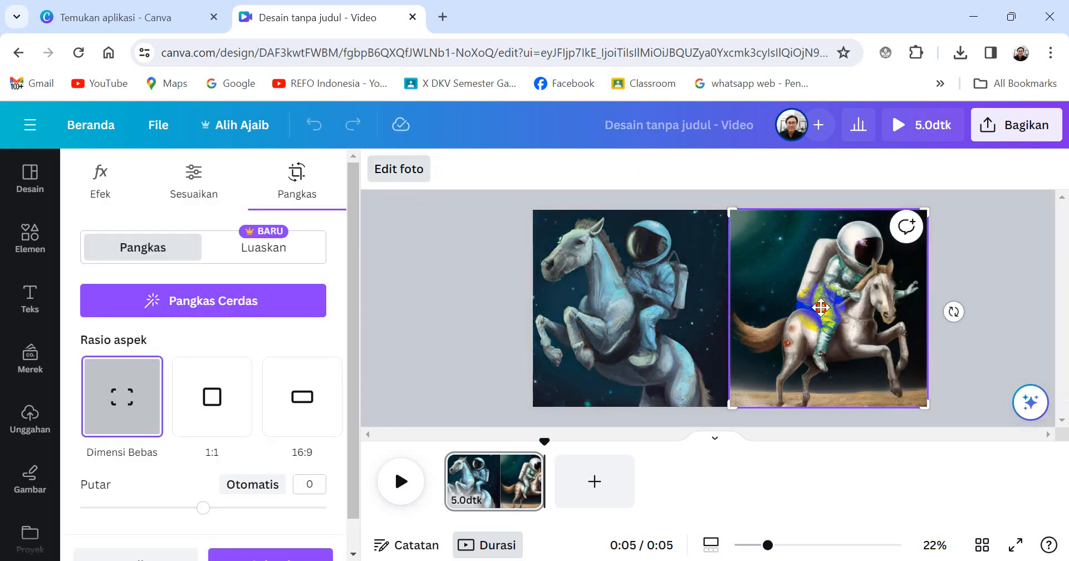
pyautogui.moveTo(834, 310); pyautogui.dragTo(796, 311)
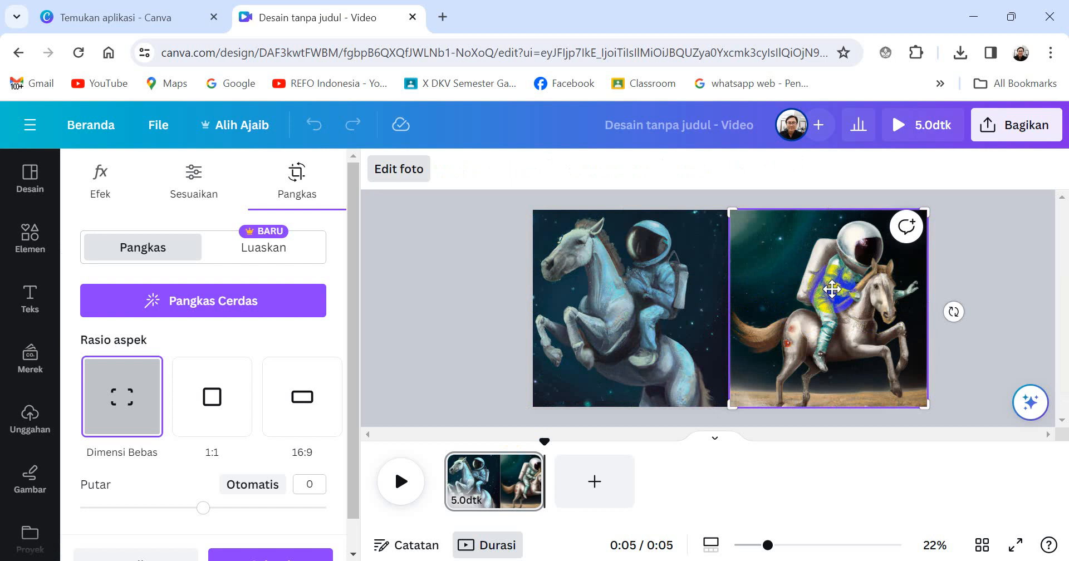
pyautogui.click(983, 284)
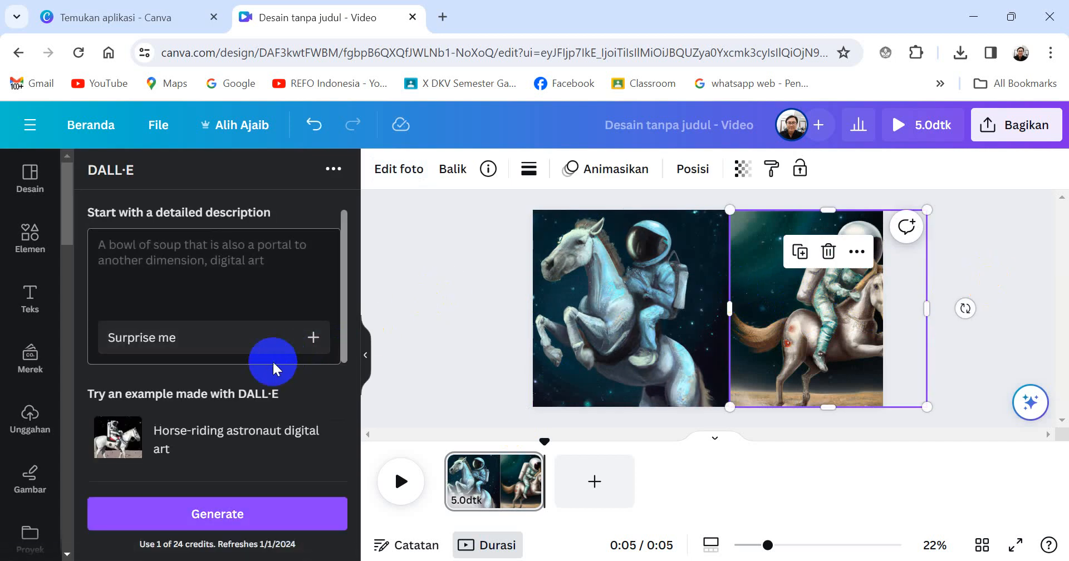
# - Enter "Kuda berlari dengan rusa di tengah hutan." as the new DALL·E image description
pyautogui.scroll(-3, 247, 361)
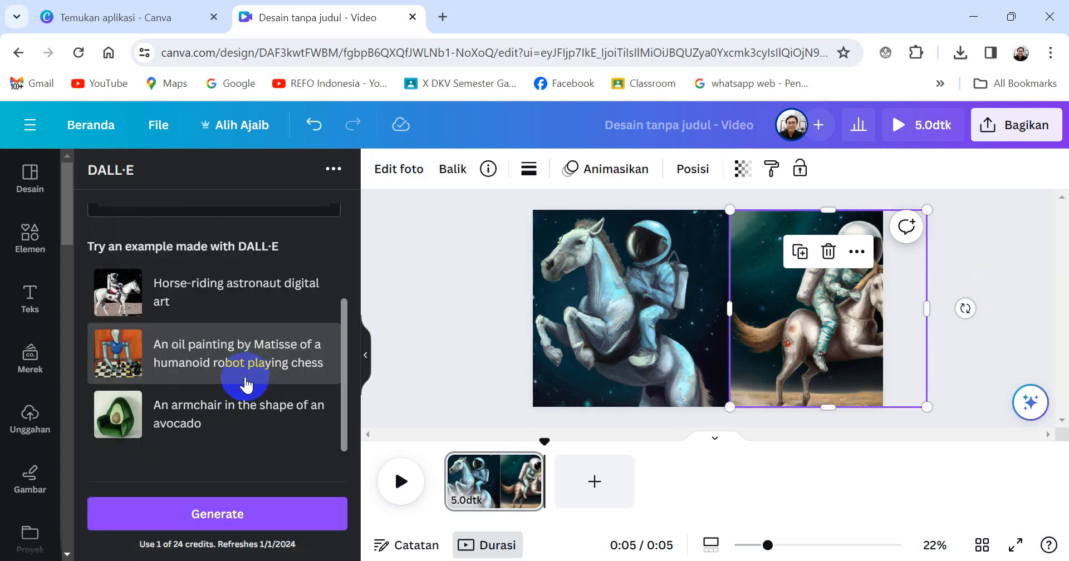
pyautogui.scroll(3, 247, 382)
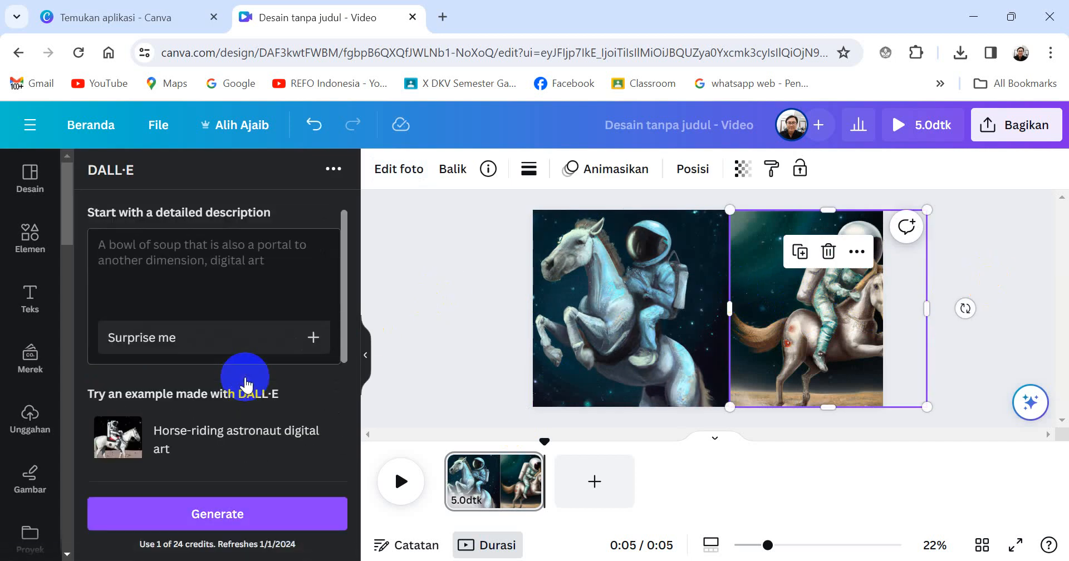
pyautogui.click(295, 261)
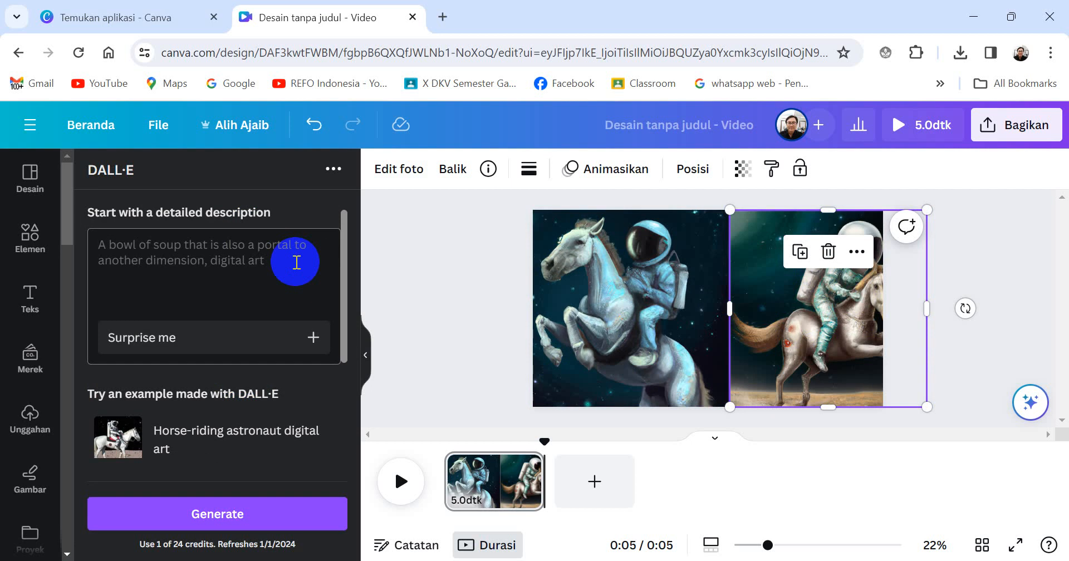
pyautogui.write('Kud')
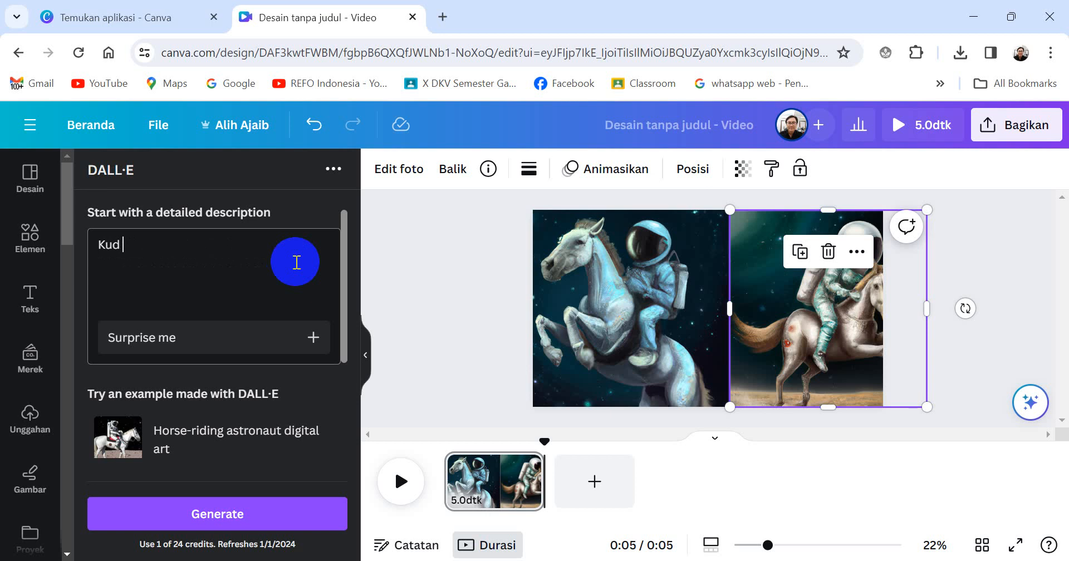
pyautogui.write('a berlari dengan')
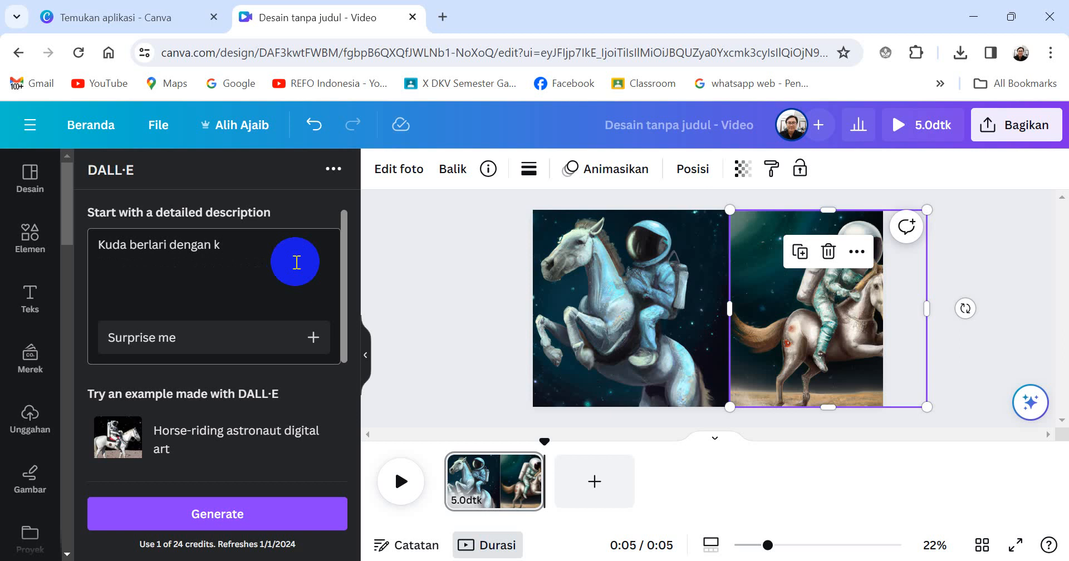
pyautogui.write(' rusa di tengah hutan')
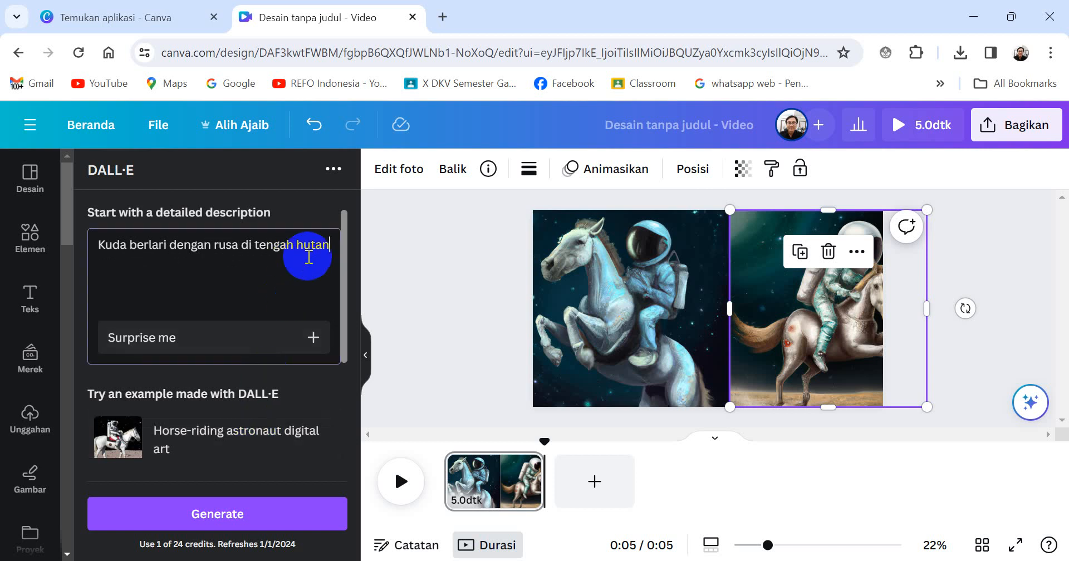
pyautogui.write('.')
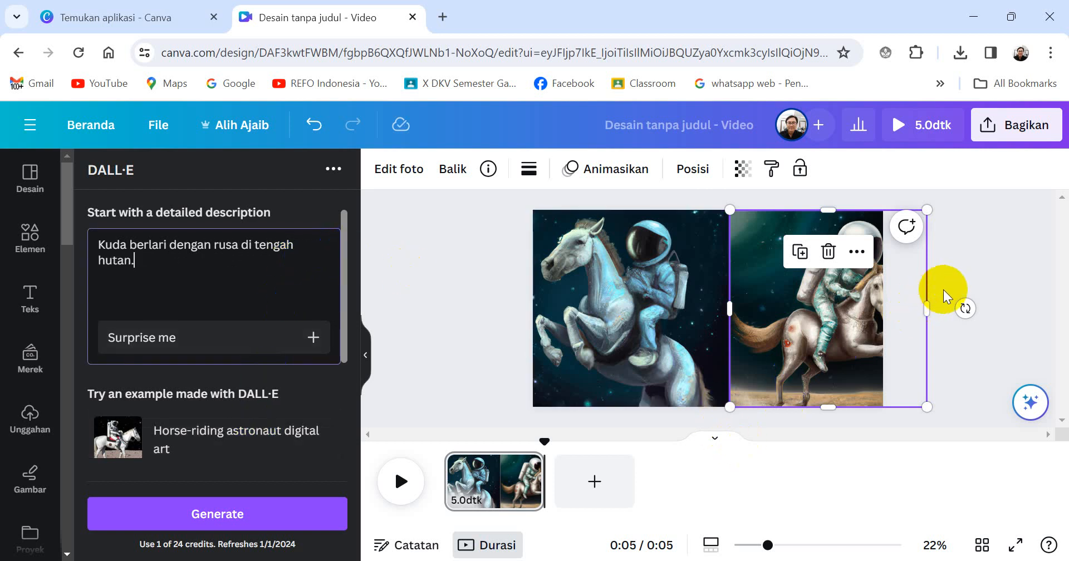
# - Add a blank second page and generate DALL·E images from the description
pyautogui.click(590, 477)
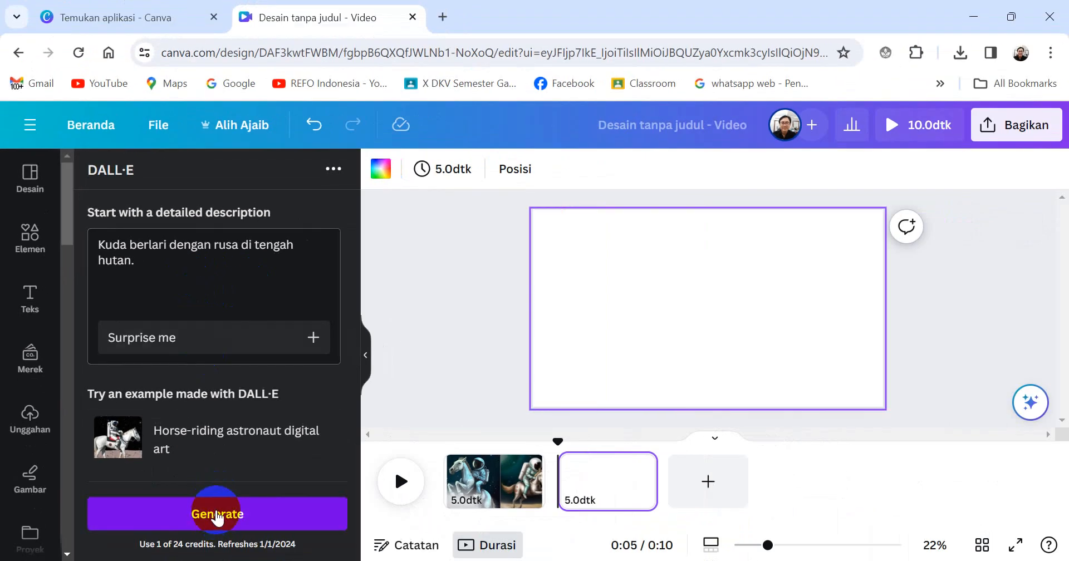
pyautogui.click(217, 516)
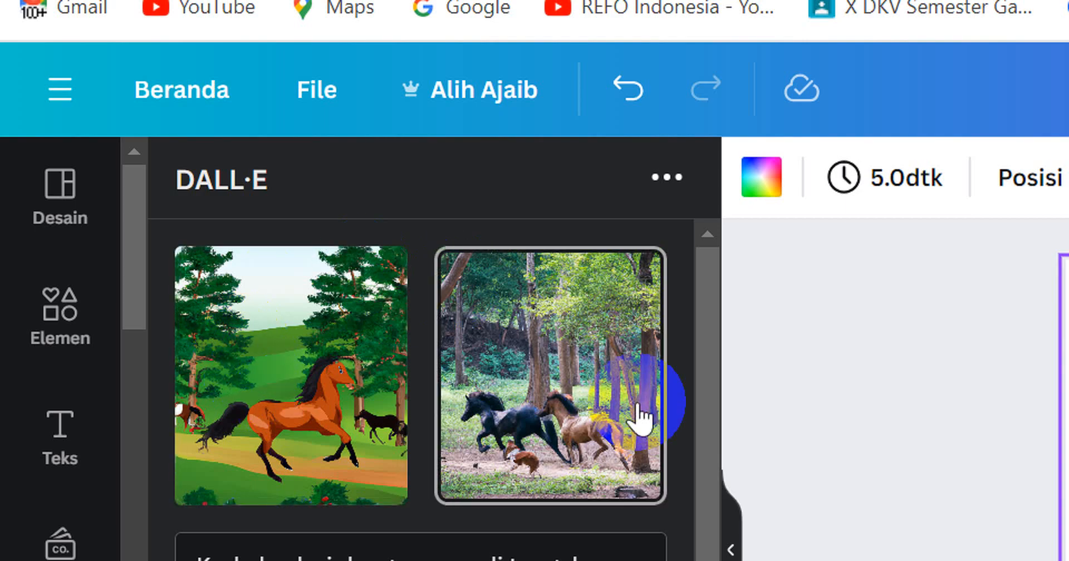
# - Add the illustrated brown horse image to the second page's upper-left corner and enlarge it to about half the page width
pyautogui.click(300, 384)
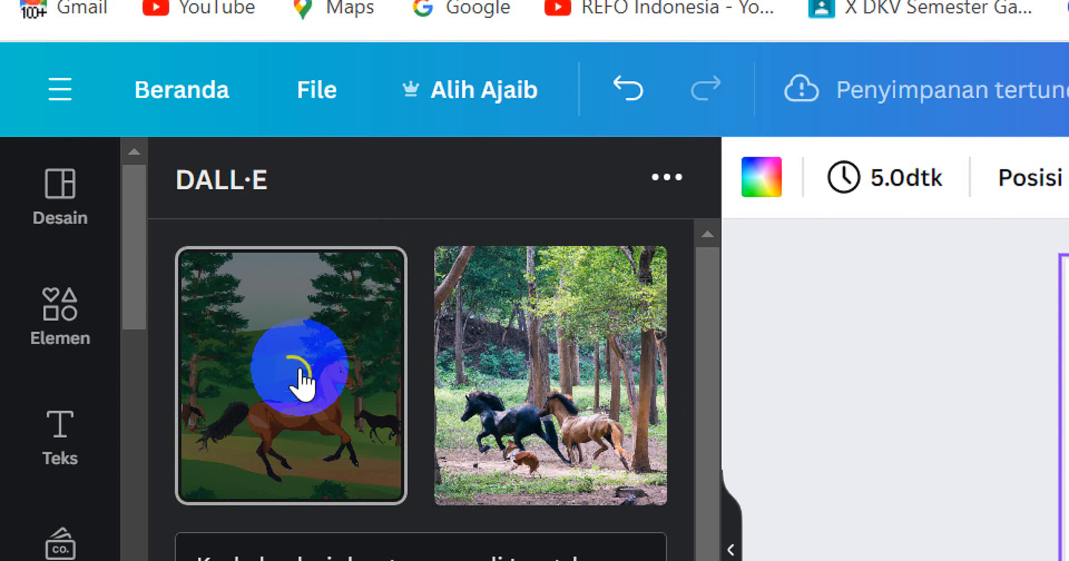
pyautogui.click(520, 384)
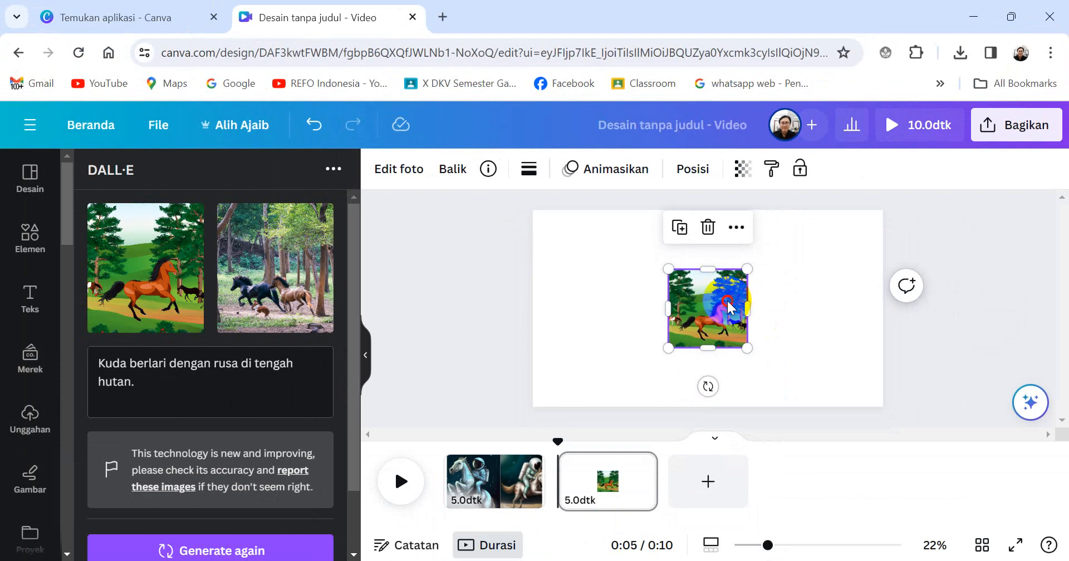
pyautogui.moveTo(728, 306); pyautogui.dragTo(592, 246)
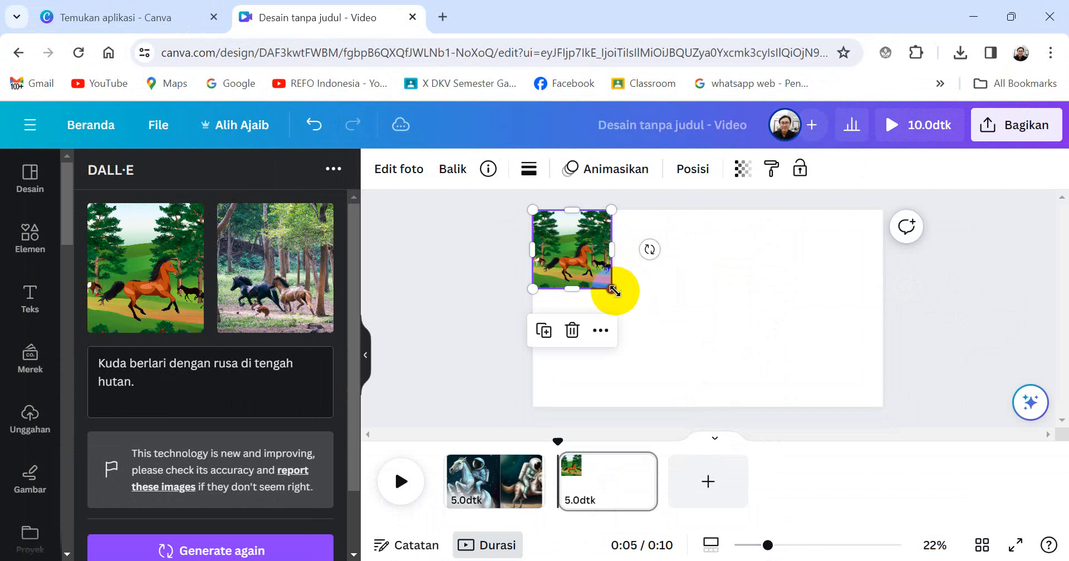
pyautogui.moveTo(614, 290); pyautogui.dragTo(709, 387)
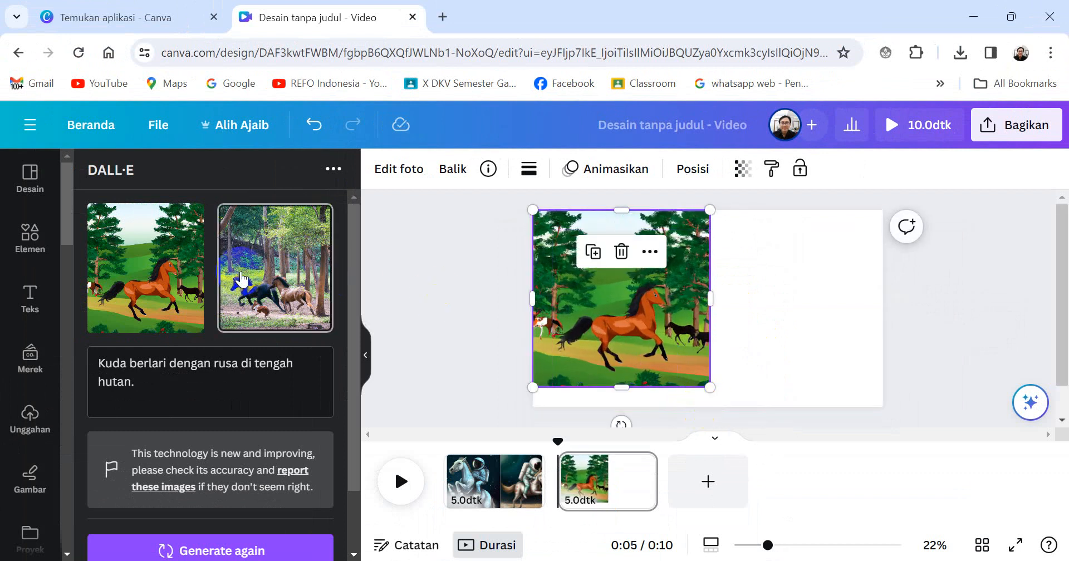
# - Add the photo-like forest horses image to the second page's upper-right corner and enlarge it to about 1,015 by 1,015
pyautogui.click(270, 270)
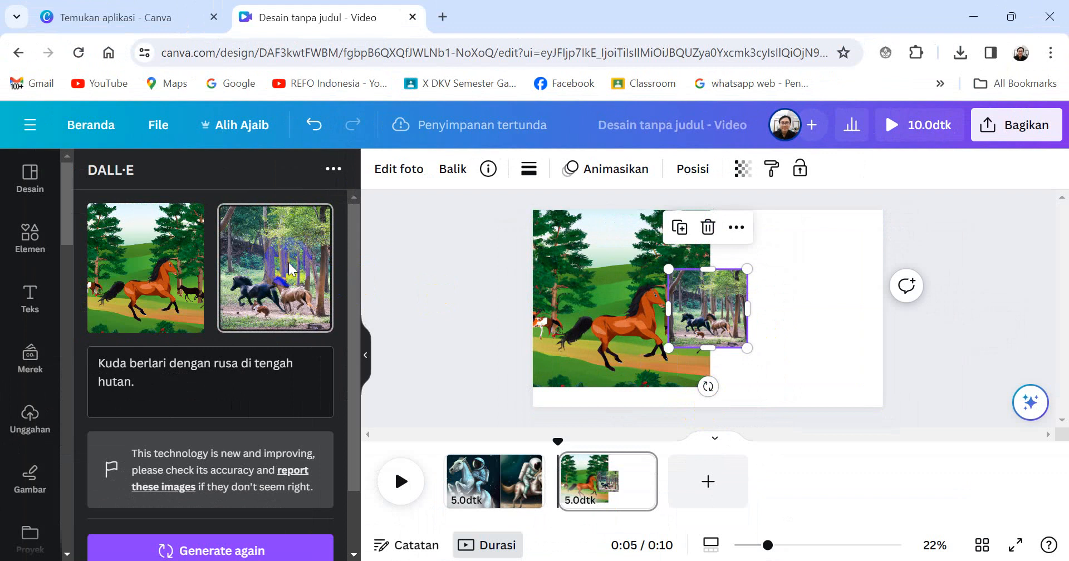
pyautogui.moveTo(716, 292); pyautogui.dragTo(853, 232)
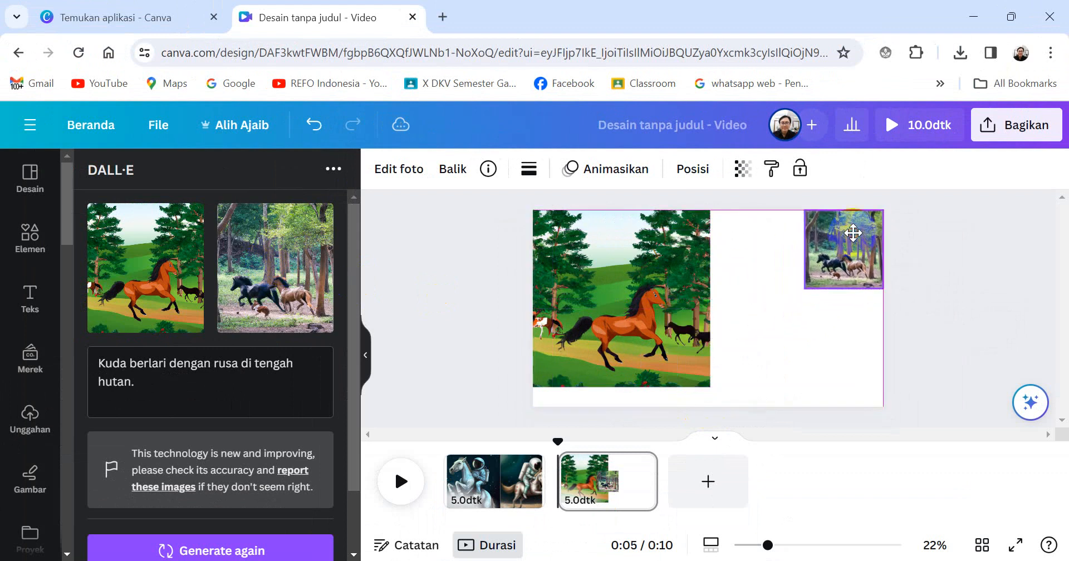
pyautogui.moveTo(795, 291); pyautogui.dragTo(708, 417)
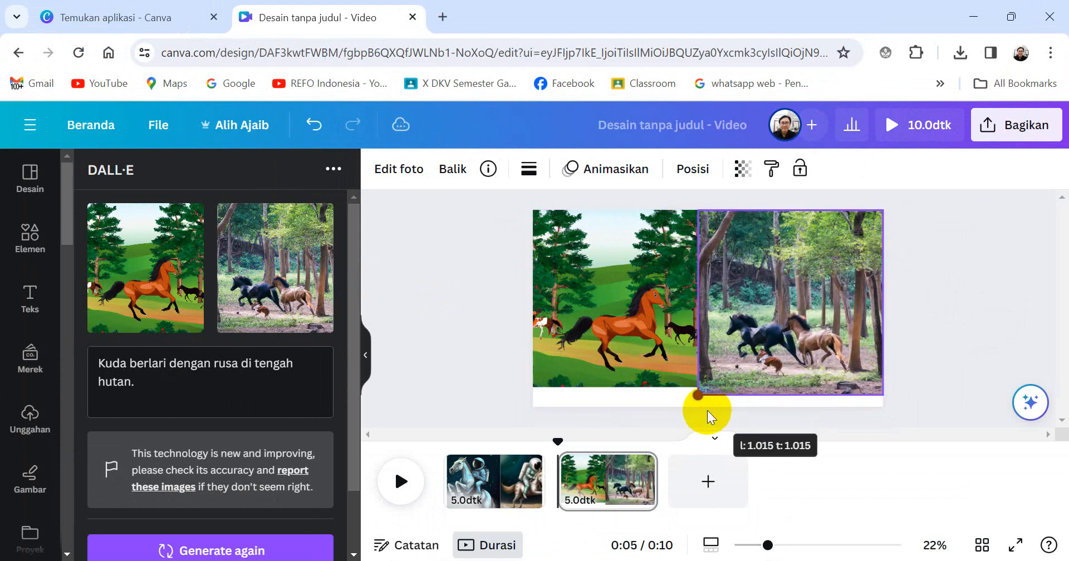
pyautogui.click(984, 294)
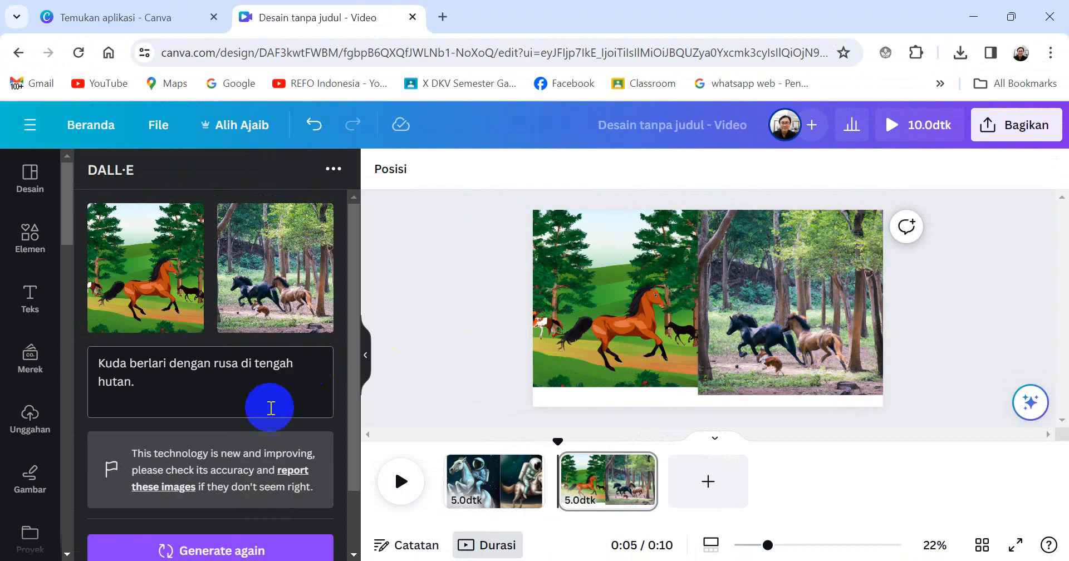
pyautogui.scroll(-2, 266, 423)
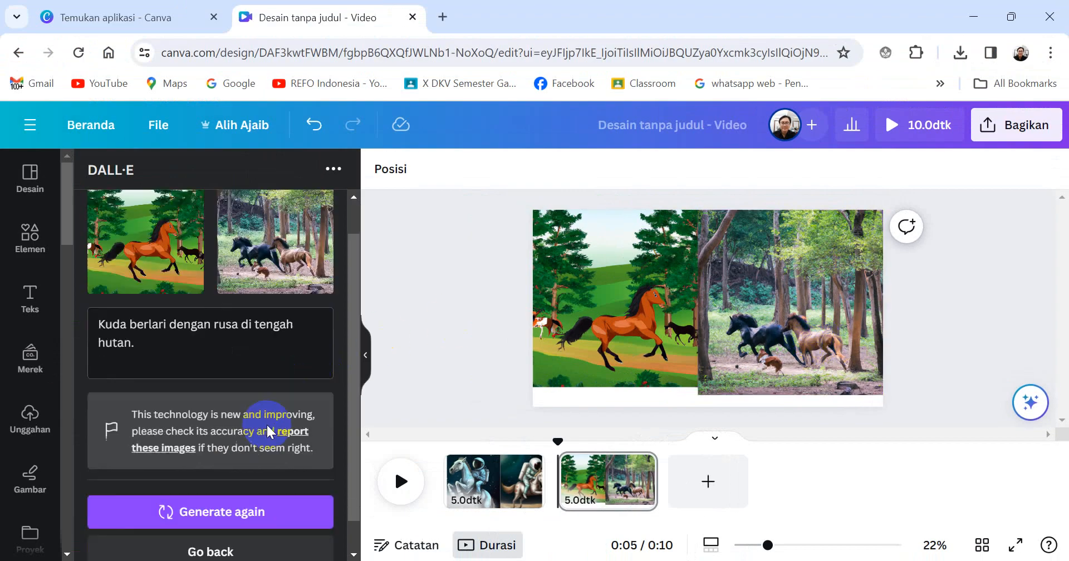
pyautogui.scroll(2, 267, 429)
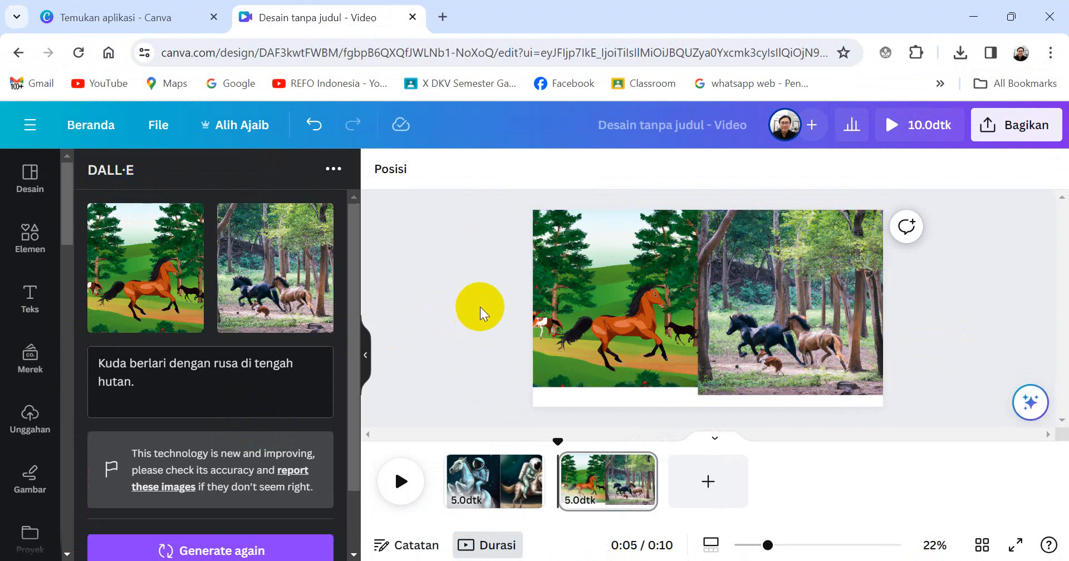
# - On the first page, enlarge the second astronaut image inside its crop frame and reposition it so the helmet stays within the frame
pyautogui.moveTo(557, 440); pyautogui.dragTo(486, 440)
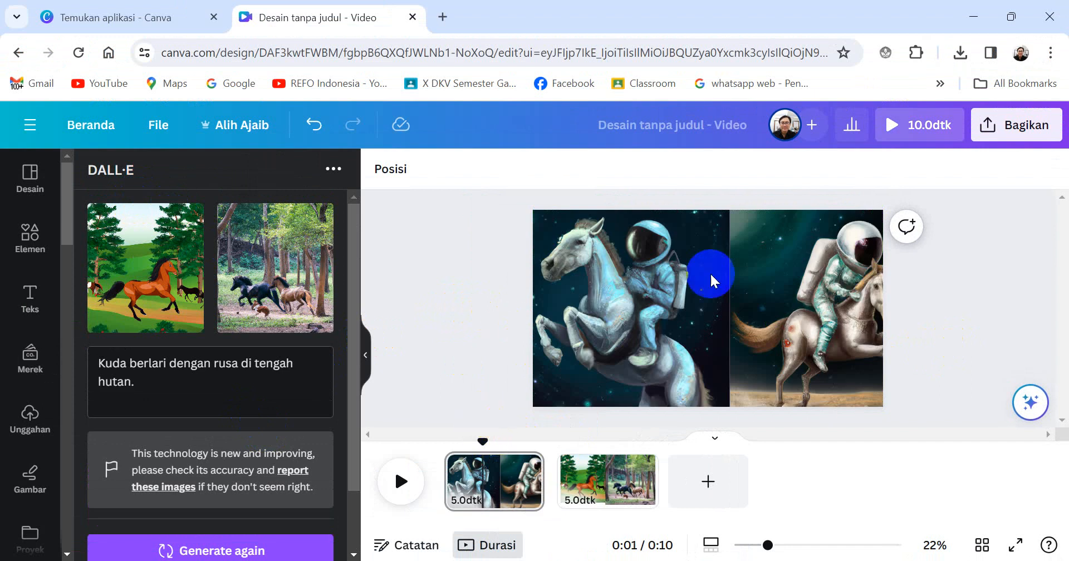
pyautogui.doubleClick(821, 295)
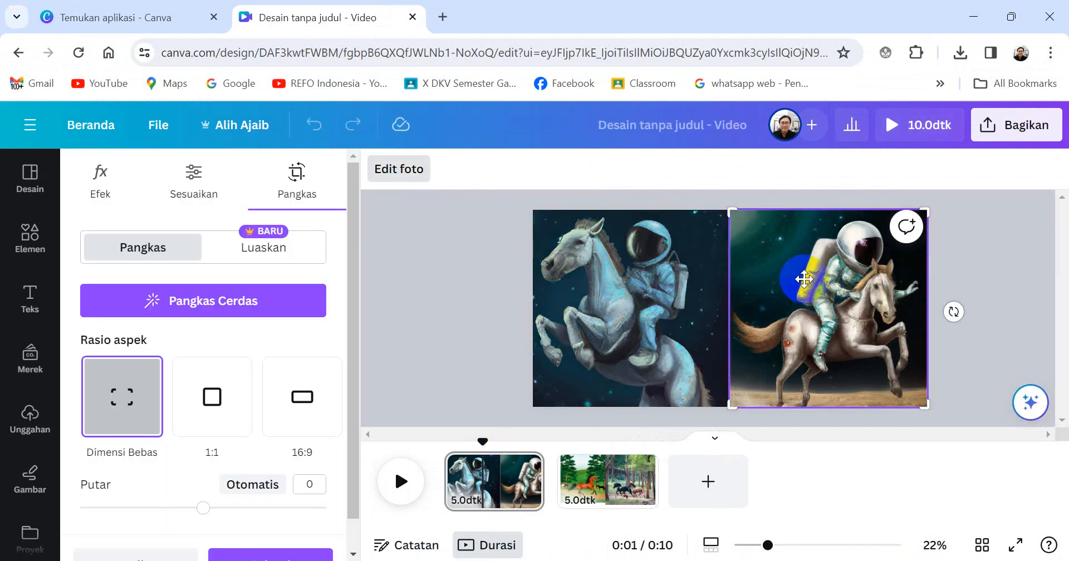
pyautogui.moveTo(731, 211); pyautogui.dragTo(691, 178)
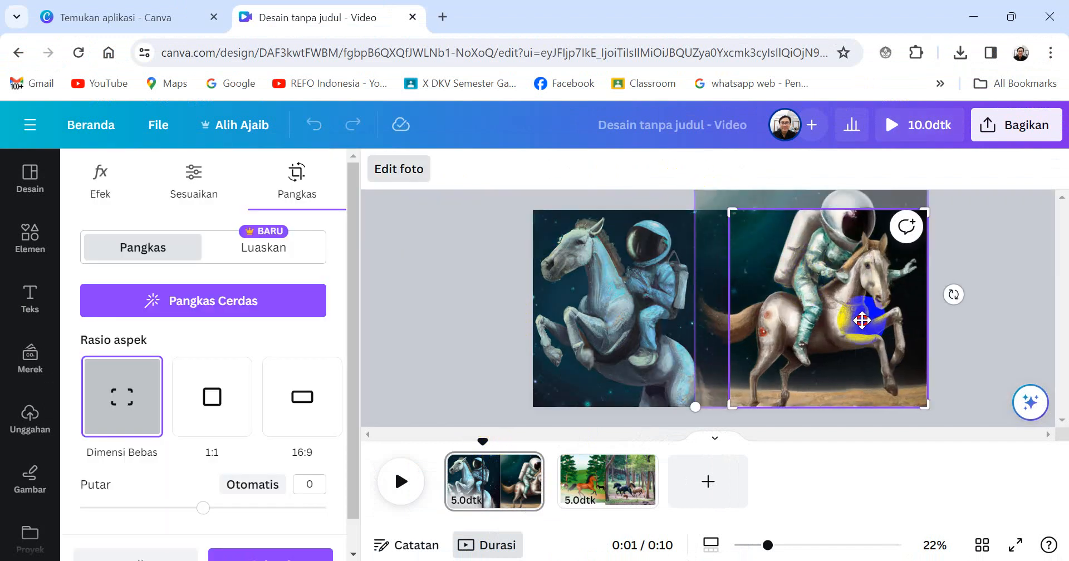
pyautogui.moveTo(862, 317); pyautogui.dragTo(827, 365)
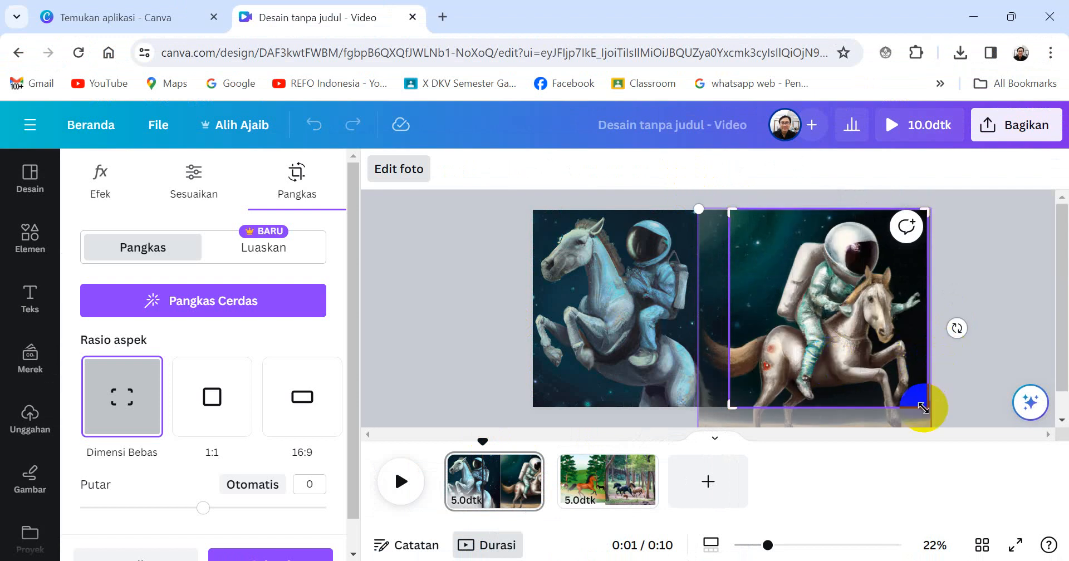
# - Crop the second astronaut image's frame and fit it to the page's right and bottom edges
pyautogui.moveTo(924, 406); pyautogui.dragTo(860, 351)
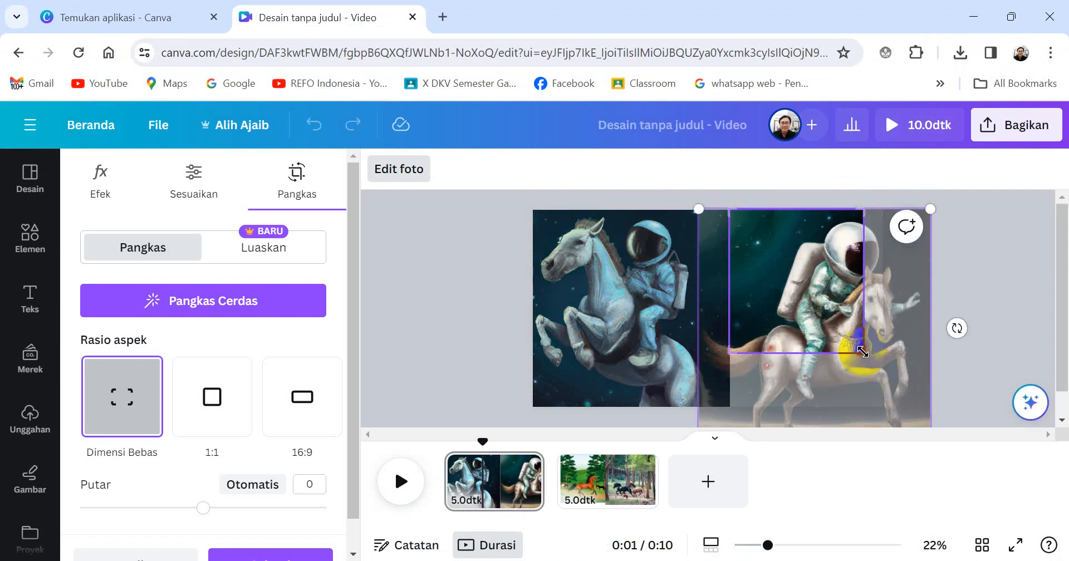
pyautogui.click(978, 295)
pyautogui.moveTo(864, 283); pyautogui.dragTo(883, 282)
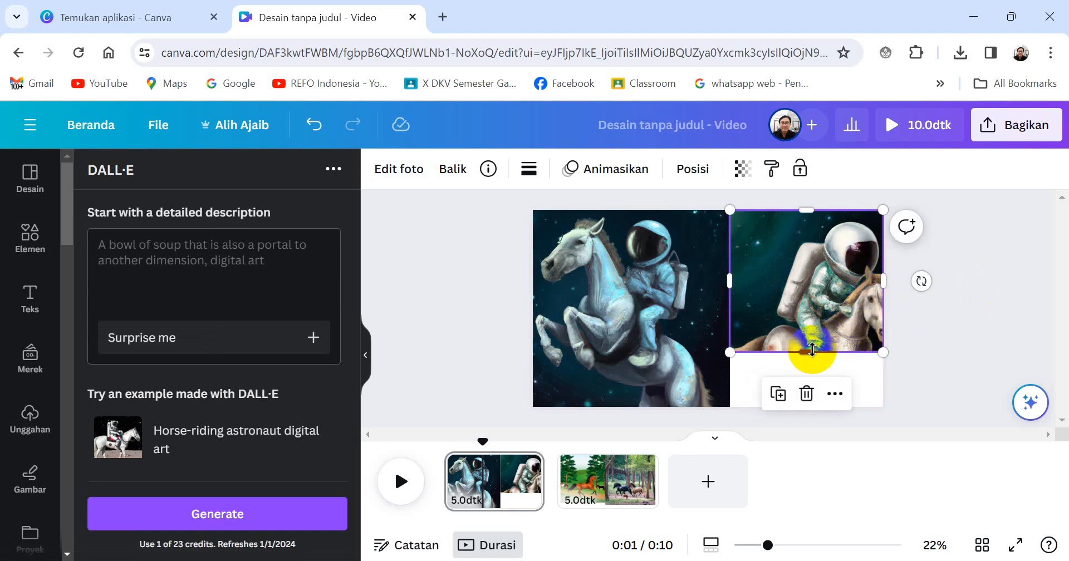
pyautogui.moveTo(801, 353); pyautogui.dragTo(811, 407)
pyautogui.click(947, 317)
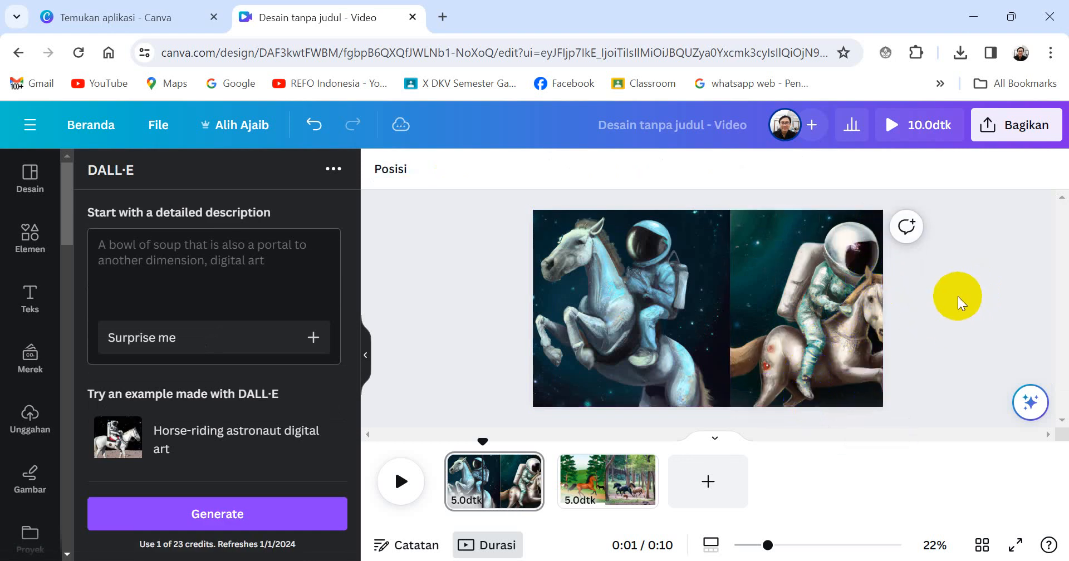
# - Go to the second page and select its two horse images one after the other for inspection
pyautogui.click(606, 486)
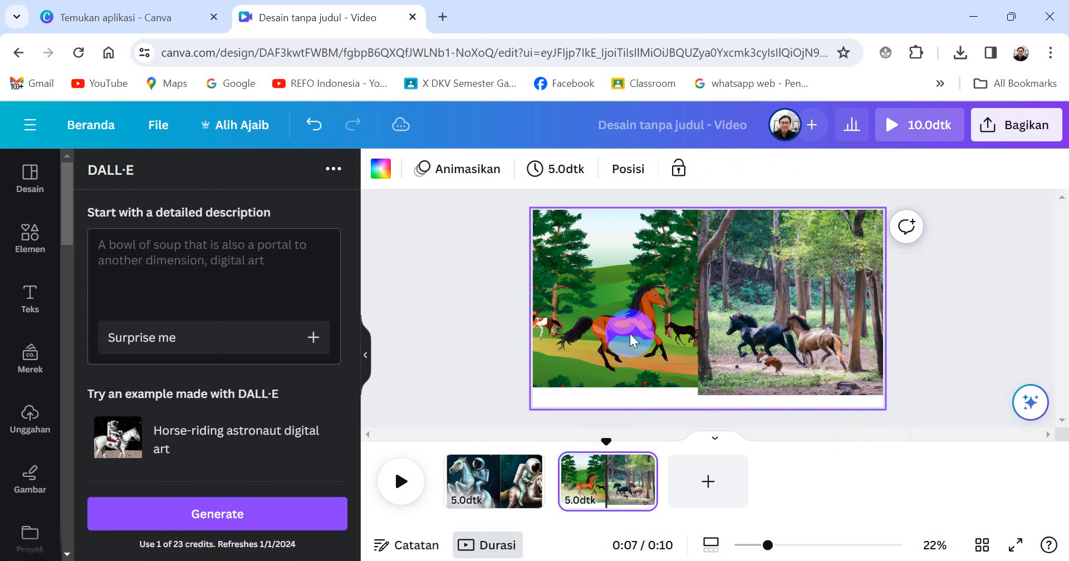
pyautogui.click(636, 300)
pyautogui.moveTo(637, 300); pyautogui.dragTo(654, 319)
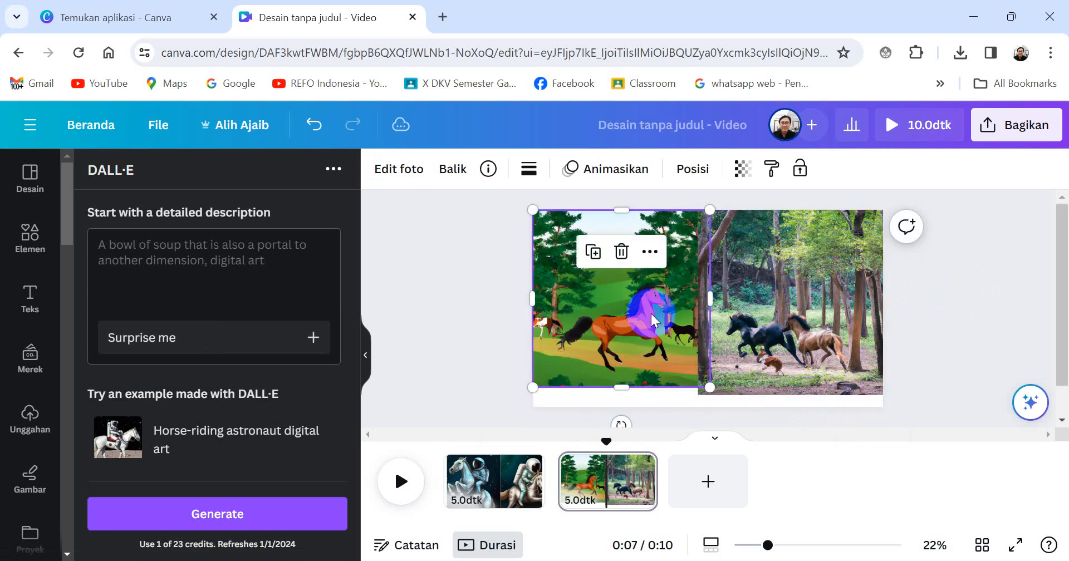
pyautogui.click(811, 305)
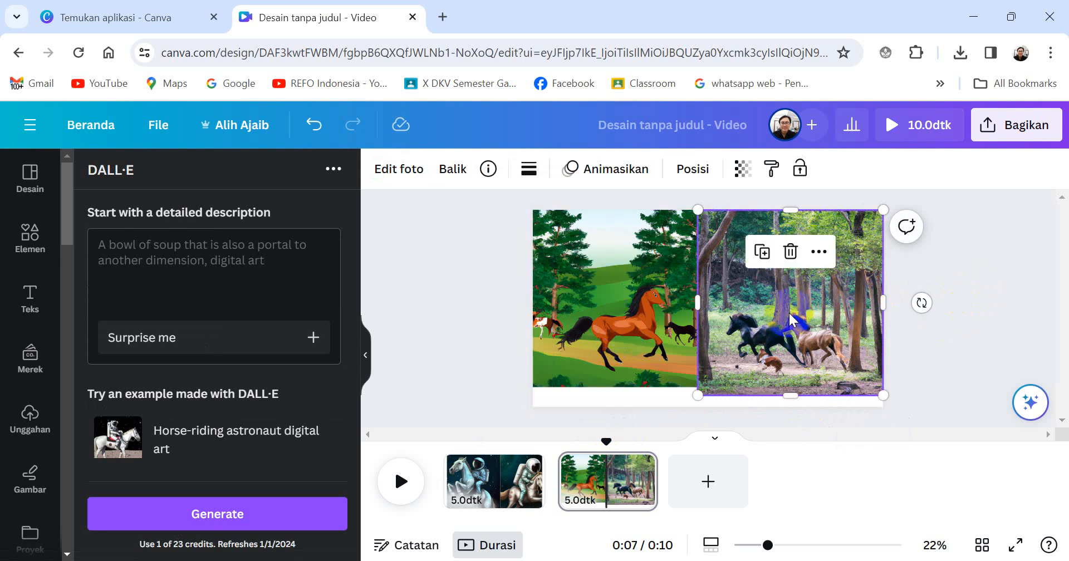
pyautogui.scroll(1, 791, 313)
pyautogui.scroll(-1, 790, 314)
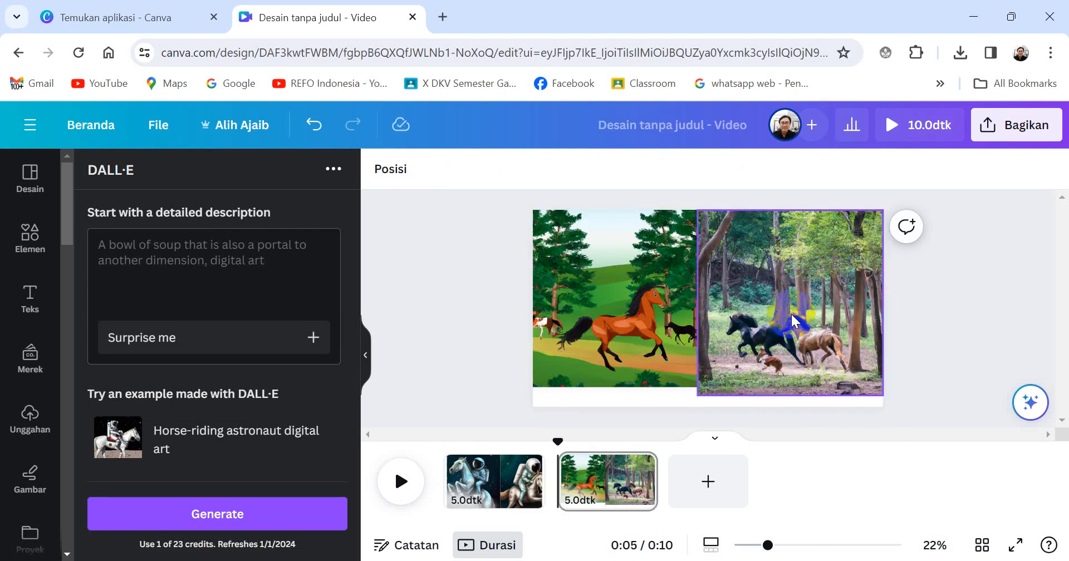
pyautogui.scroll(-3, 188, 346)
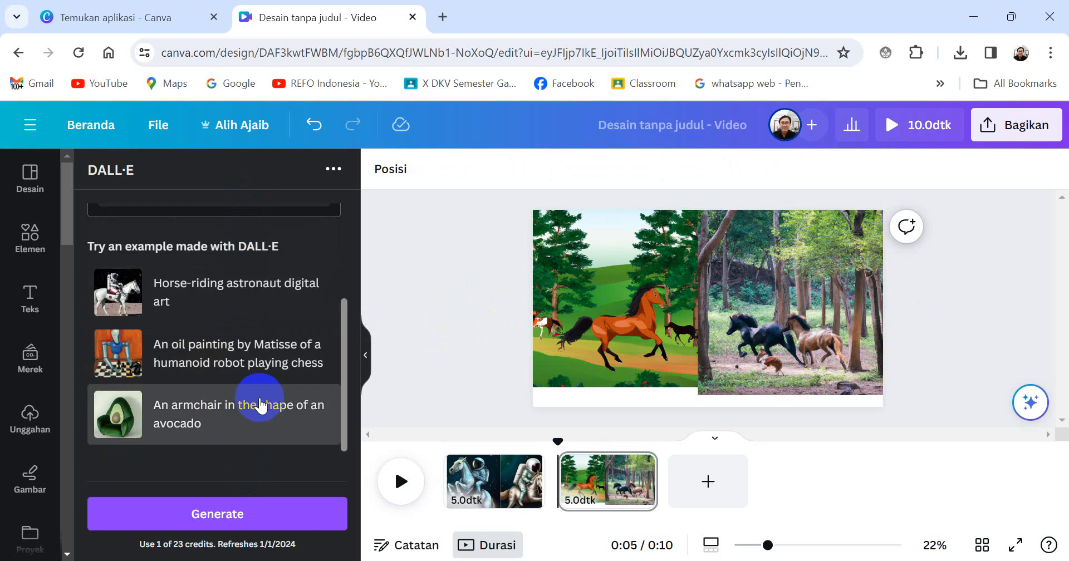
pyautogui.scroll(3, 260, 402)
pyautogui.scroll(-3, 259, 402)
pyautogui.scroll(3, 255, 275)
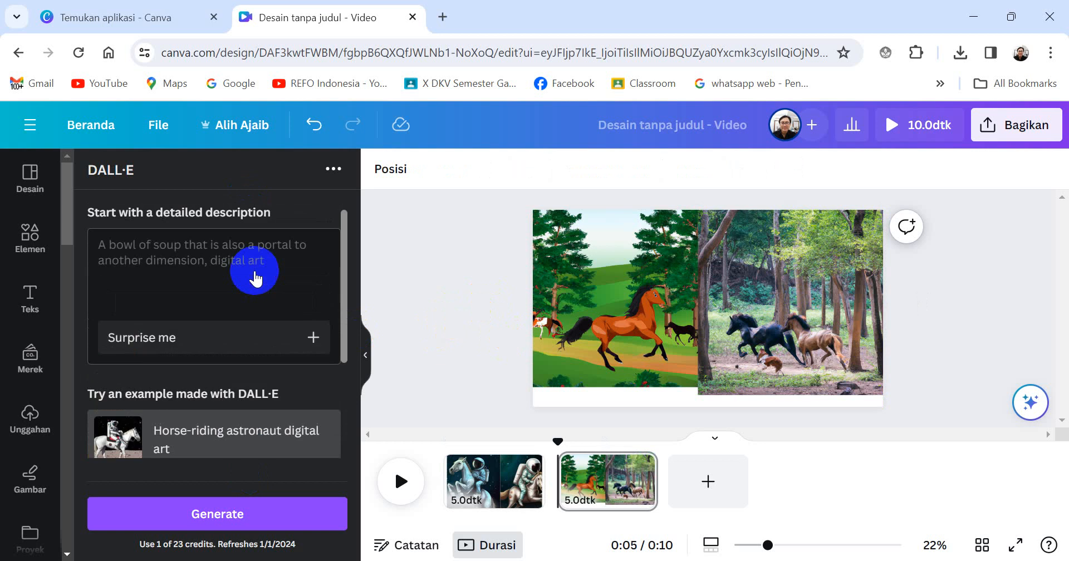
# - Describe the DALL·E image as "anak kecil gemuk mengemaskan makan bakso dengan di depannya ada ayam jantan"
pyautogui.click(289, 237)
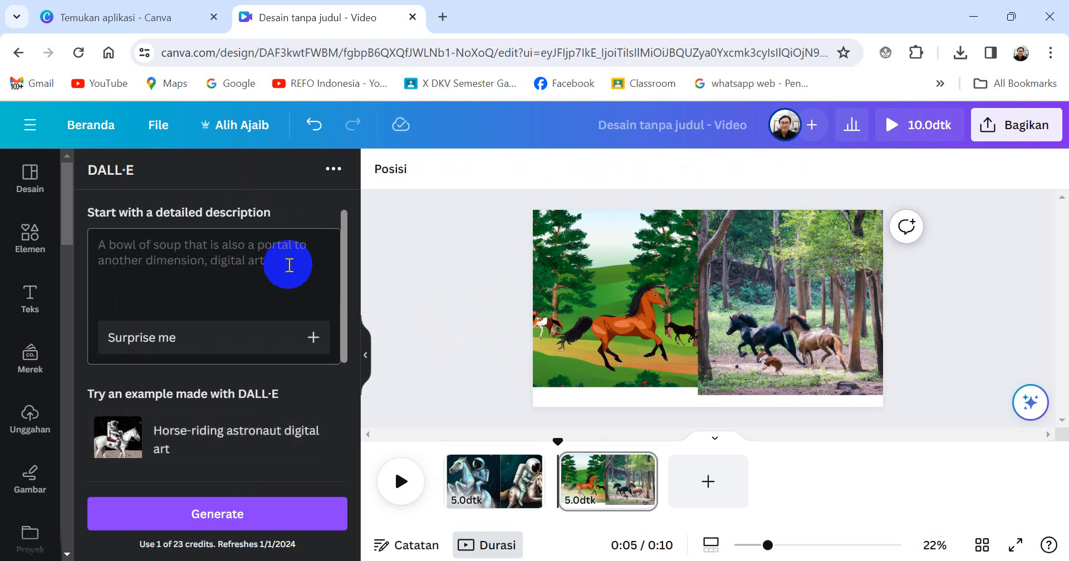
pyautogui.write('anak ke')
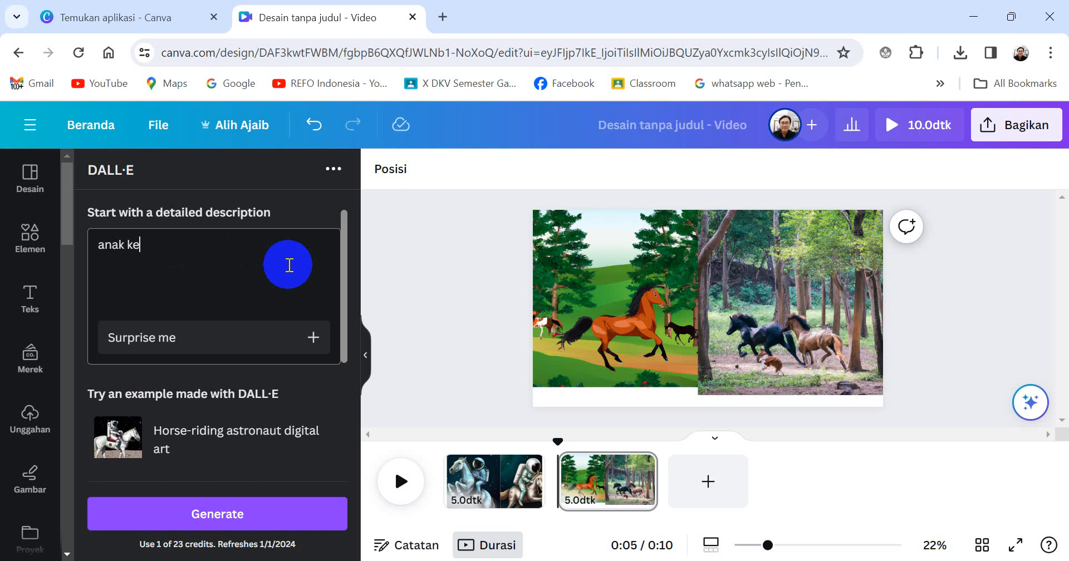
pyautogui.write('cil gemuk menge')
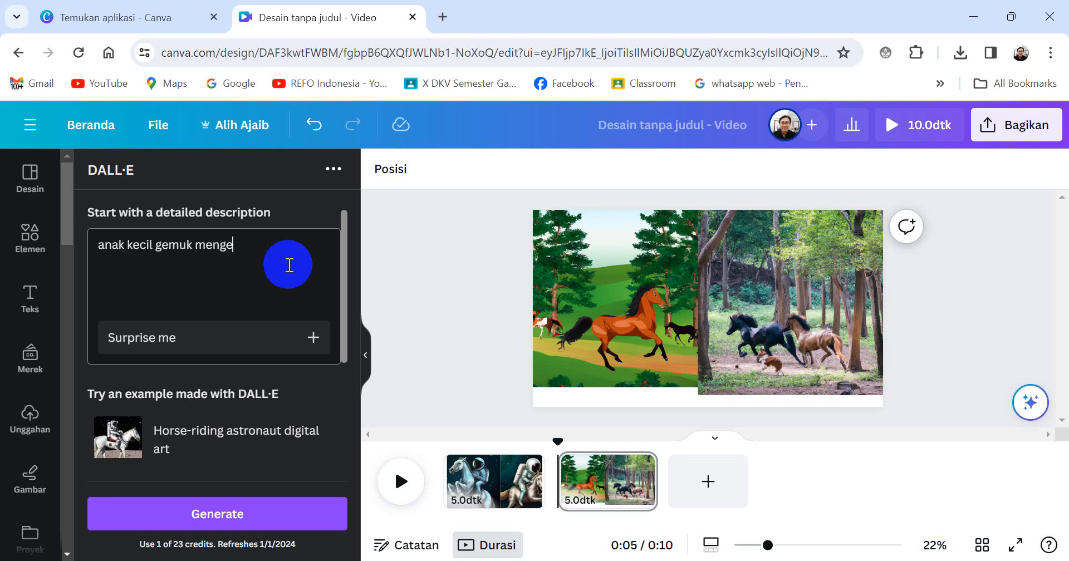
pyautogui.write('maskan makan bakso')
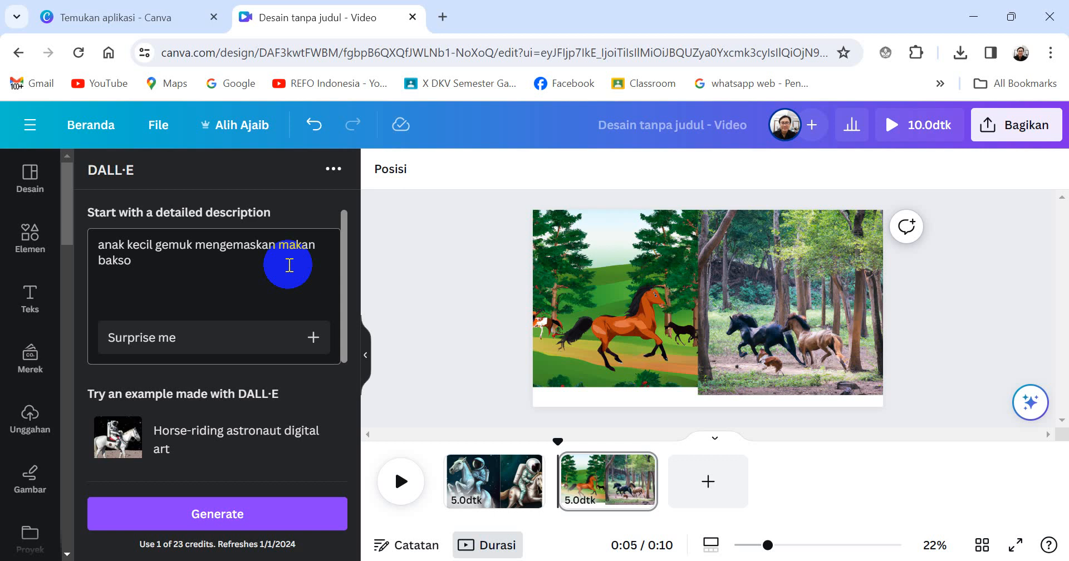
pyautogui.write('dengan di depannya')
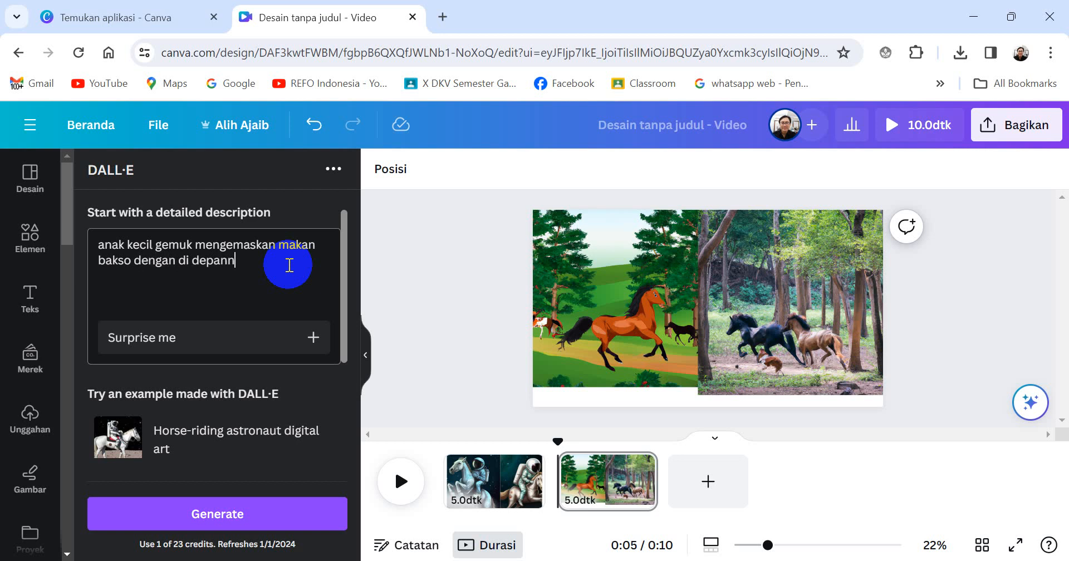
pyautogui.press('BackSpace')
pyautogui.write('ya ada aj')
pyautogui.press('BackSpace')
pyautogui.write('yam janto')
pyautogui.press('BackSpace')
pyautogui.write('an.')
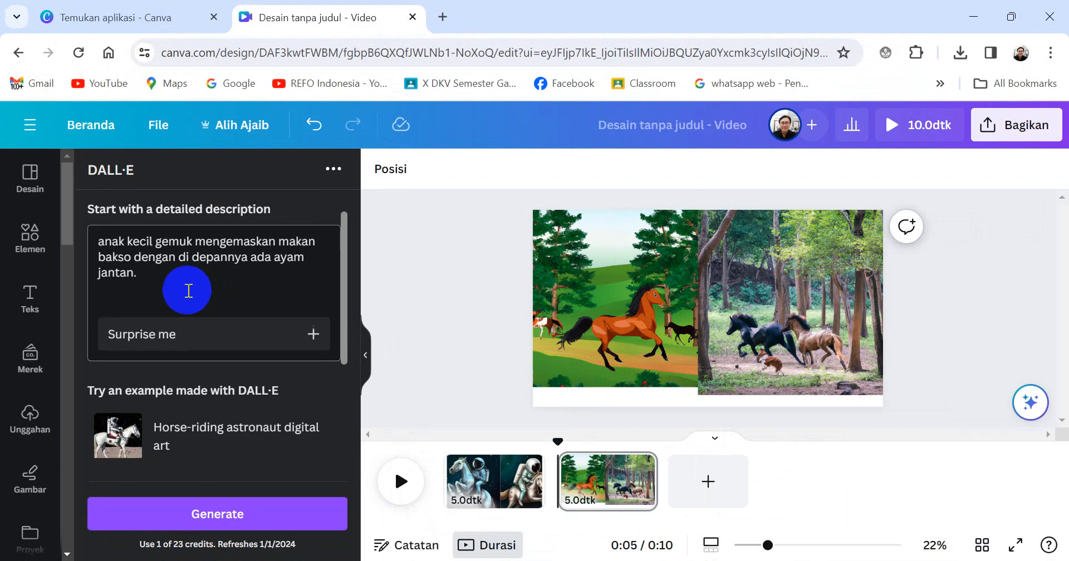
# - Extend the image description with "versi 3 D" in place of the final period and try to generate the images
pyautogui.press('BackSpace')
pyautogui.write('b')
pyautogui.press('BackSpace')
pyautogui.write('vr')
pyautogui.write('ersi ')
pyautogui.write('3')
pyautogui.write(' D')
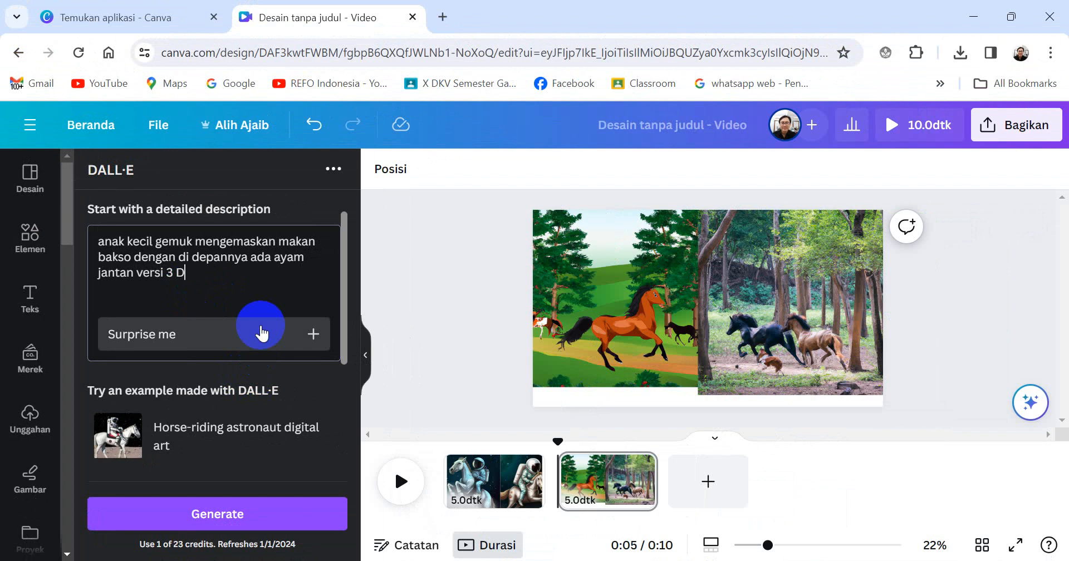
pyautogui.click(217, 518)
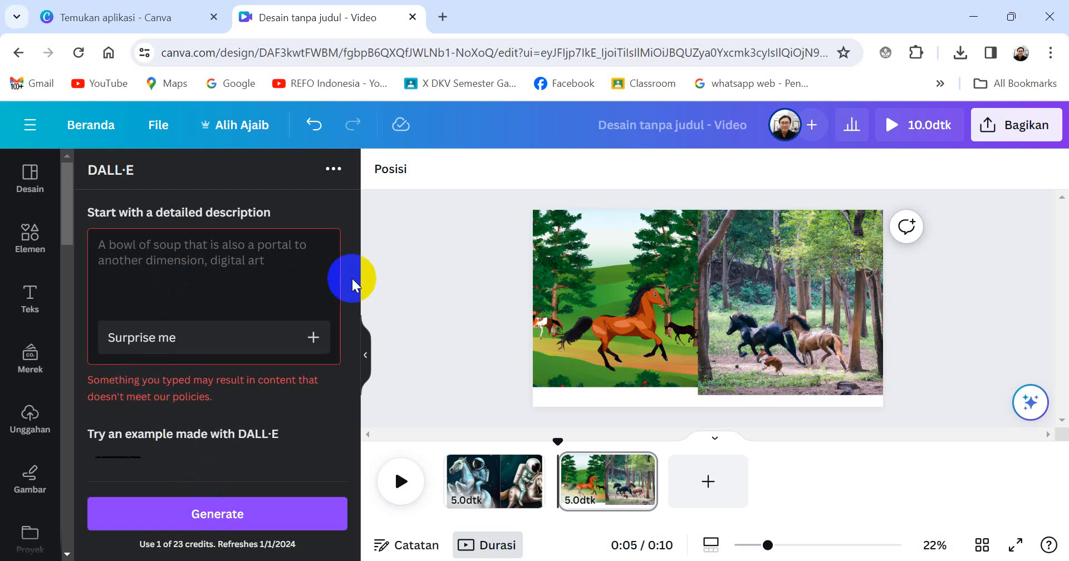
# - Generate DALL·E images from the description "anak kecil makan dengan mangkok yang disekitarnya ada ayam."
pyautogui.click(282, 258)
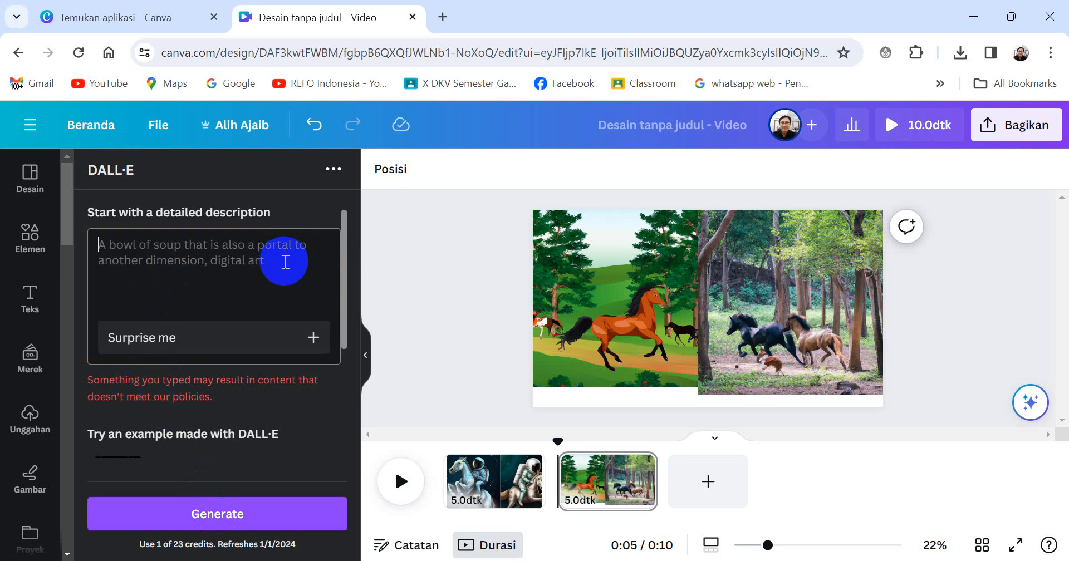
pyautogui.write('anak k')
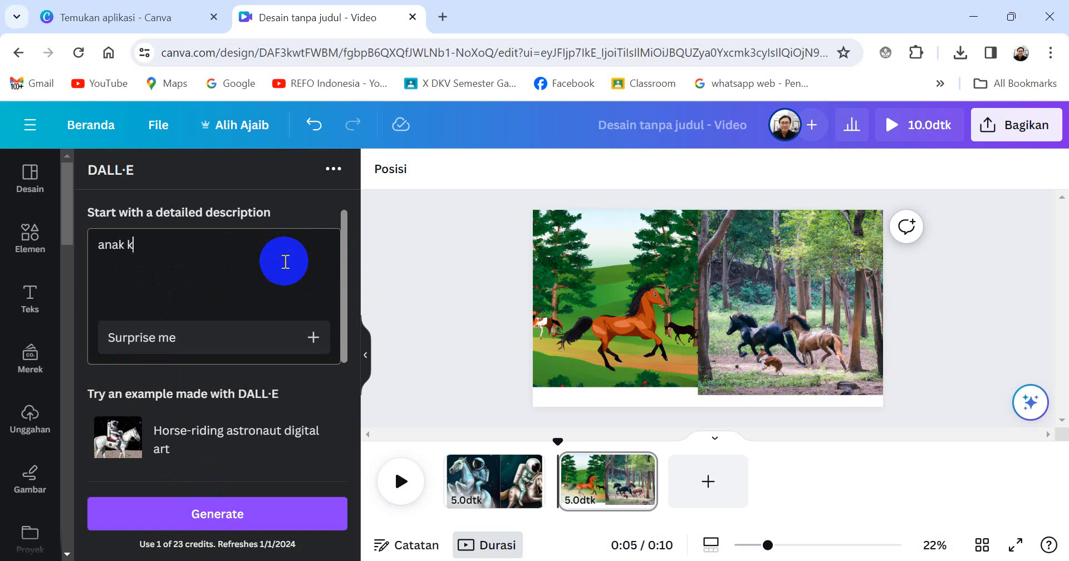
pyautogui.write('ecil makan denga')
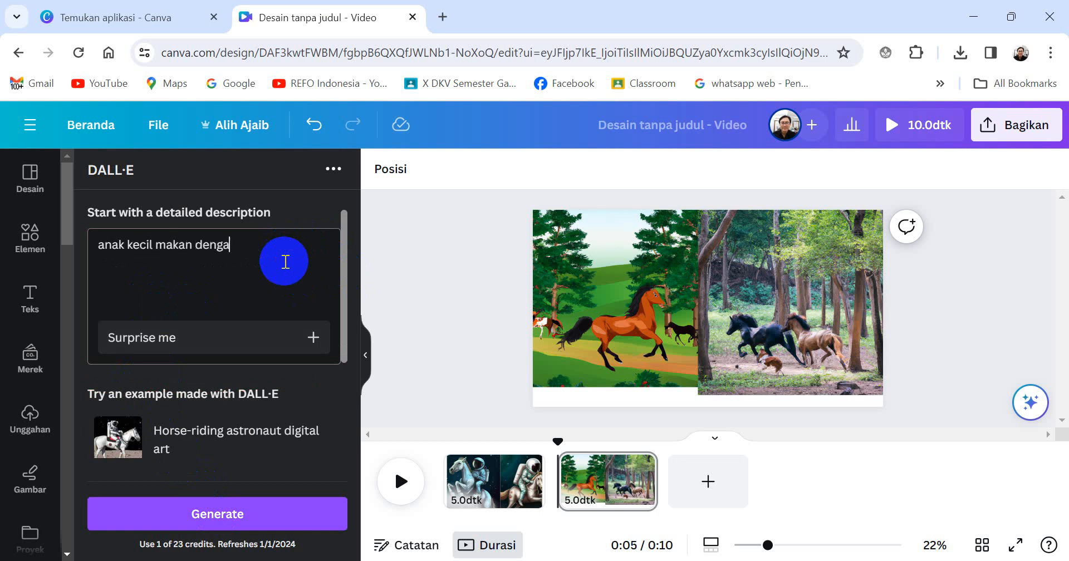
pyautogui.write('n mangkok')
pyautogui.write('yang ')
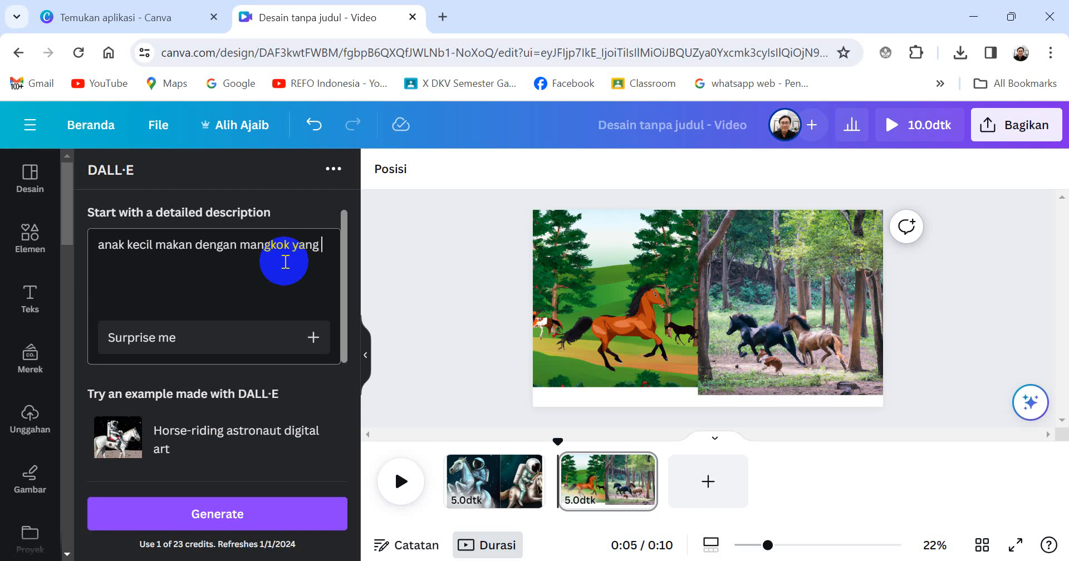
pyautogui.write('disekitarkn')
pyautogui.press('BackSpace')
pyautogui.press('BackSpace')
pyautogui.write('nya ada aj')
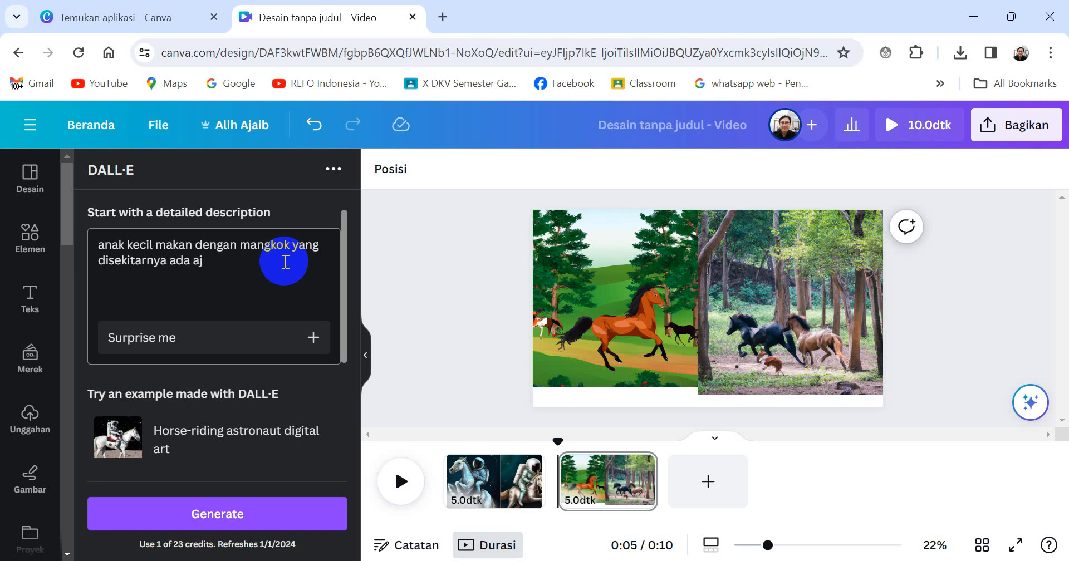
pyautogui.write('y')
pyautogui.press('BackSpace')
pyautogui.press('BackSpace')
pyautogui.write('yam.')
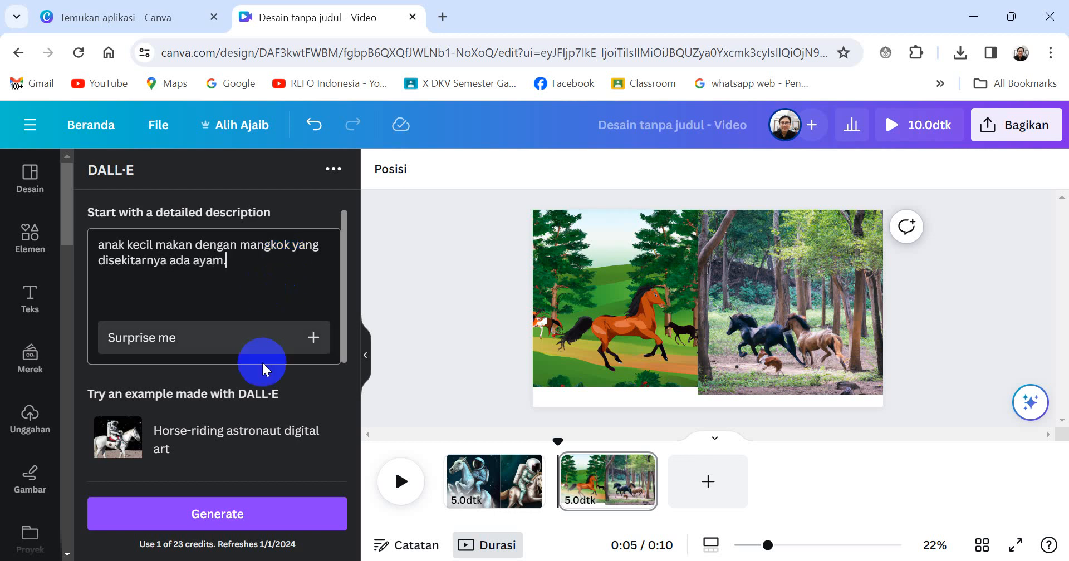
pyautogui.click(250, 515)
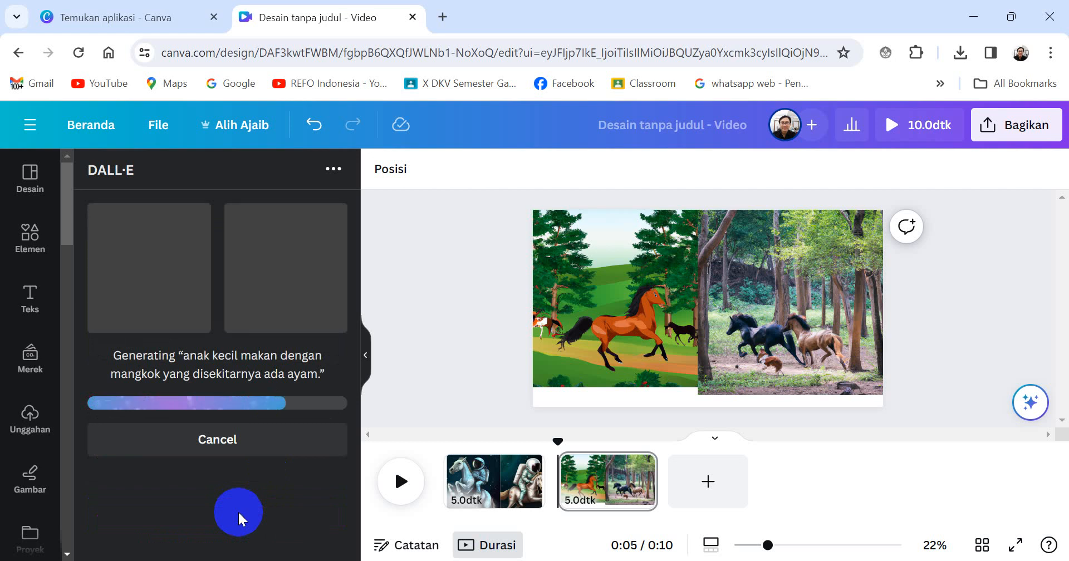
# - Add a blank third page to the video and make it the current page
pyautogui.click(708, 480)
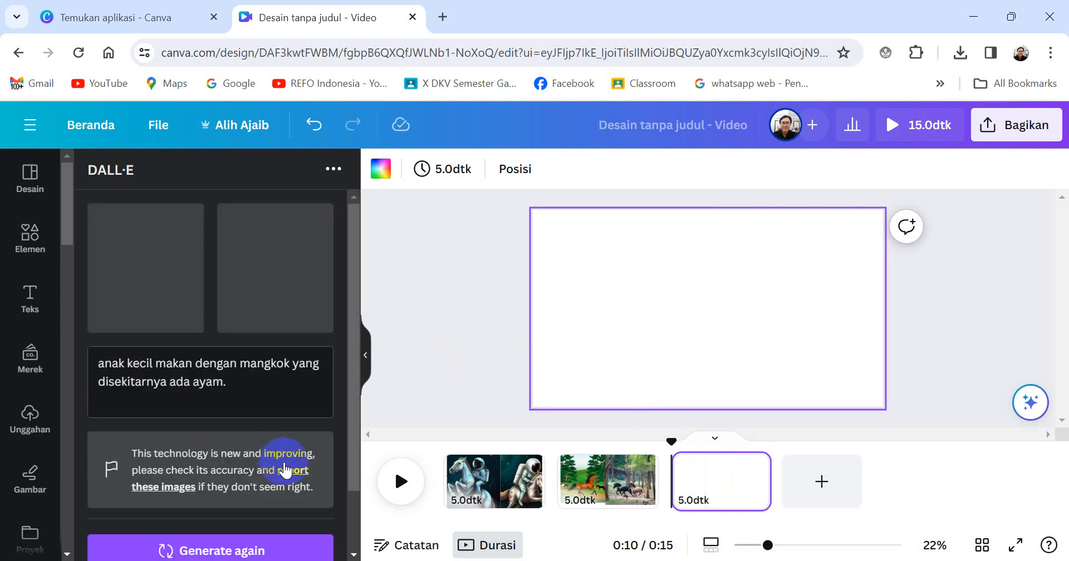
pyautogui.scroll(1, 426, 282)
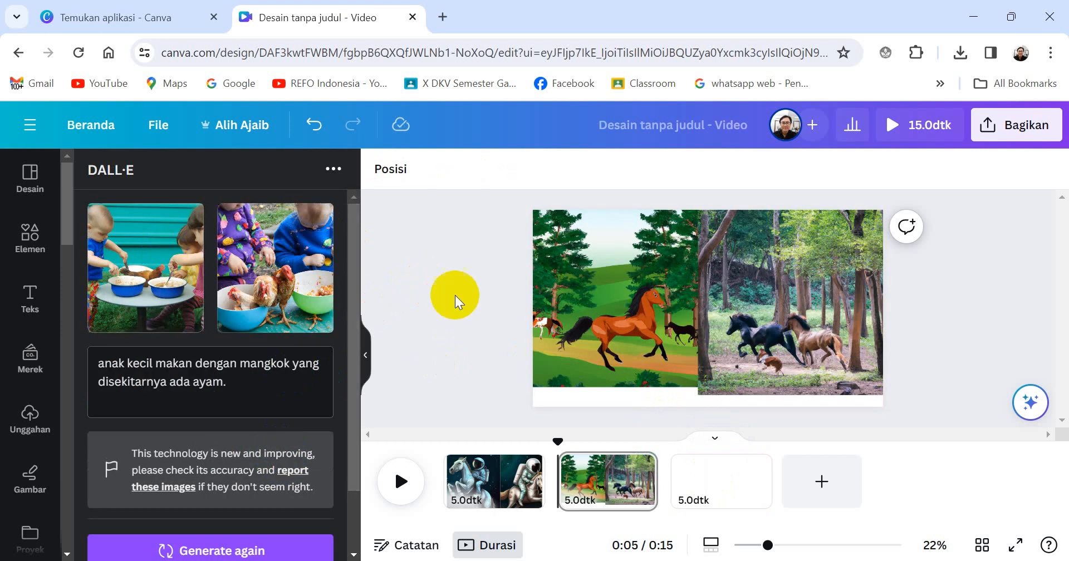
pyautogui.click(718, 493)
# - Add the generated image of children at the round table to the third page, align it to the upper-left corner and enlarge it to page height
pyautogui.click(139, 250)
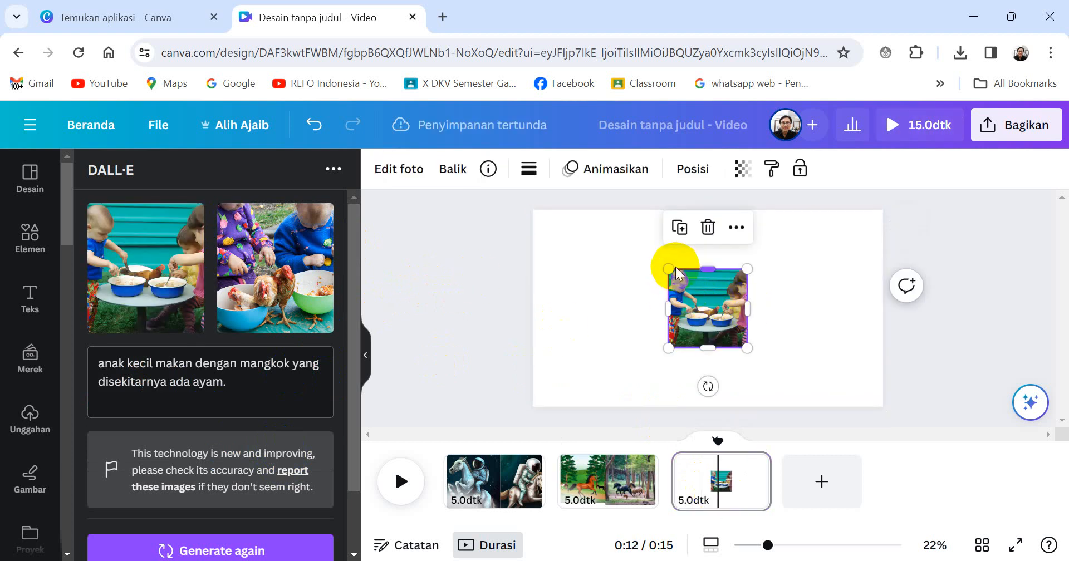
pyautogui.moveTo(668, 269); pyautogui.dragTo(587, 205)
pyautogui.moveTo(686, 291); pyautogui.dragTo(631, 296)
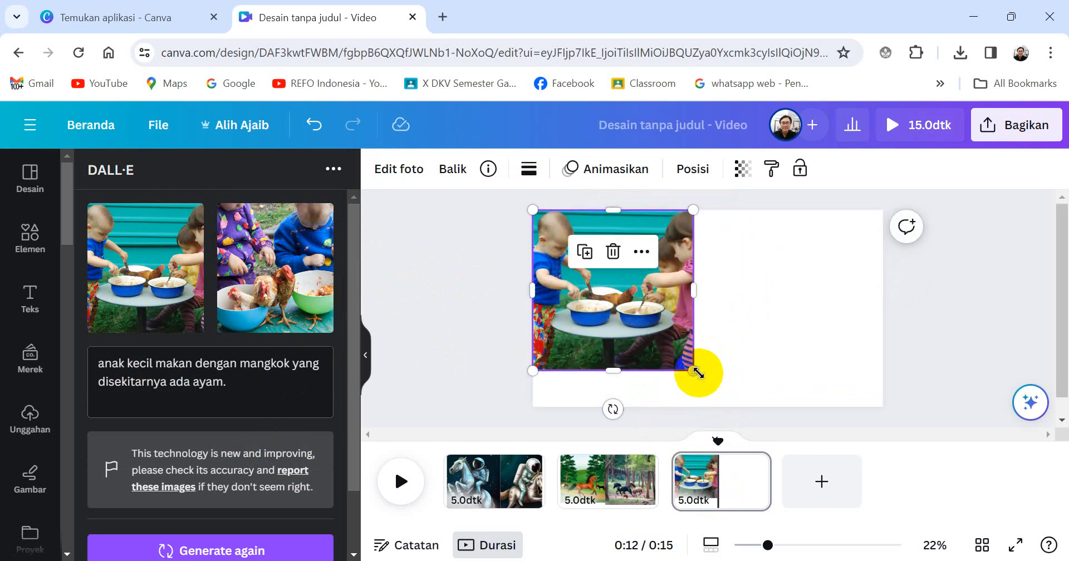
pyautogui.moveTo(698, 374); pyautogui.dragTo(733, 411)
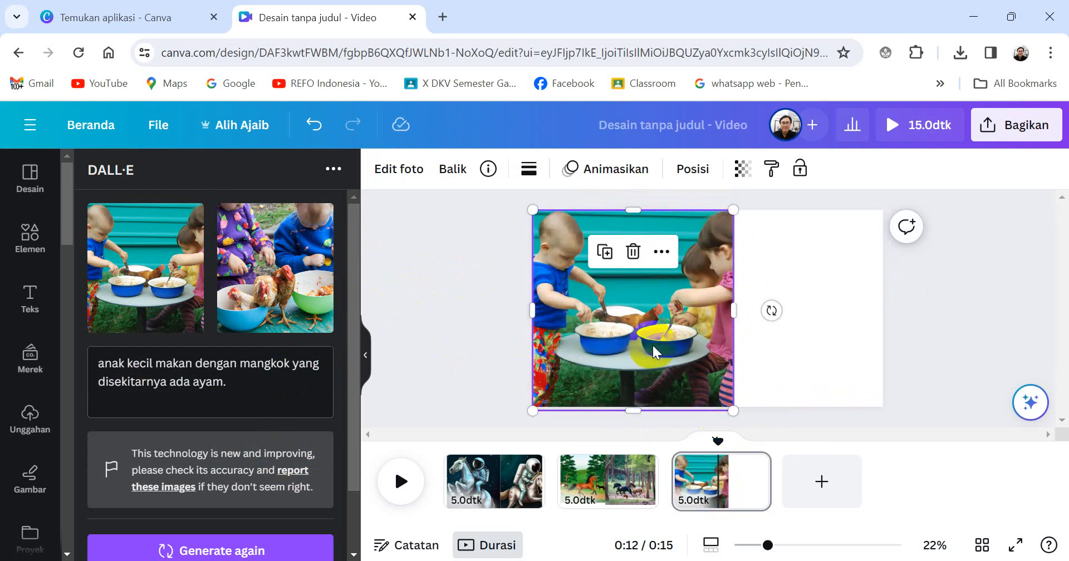
# - Add the generated close-up of chickens between bowls to the third page, enlarge it to page height and align it to the right edge
pyautogui.click(318, 257)
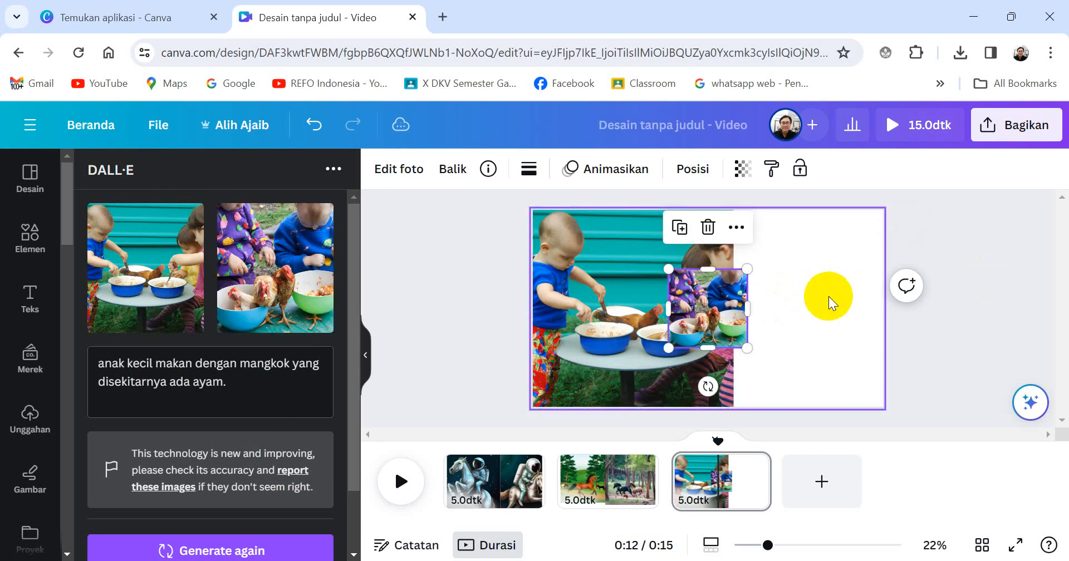
pyautogui.moveTo(747, 269); pyautogui.dragTo(806, 210)
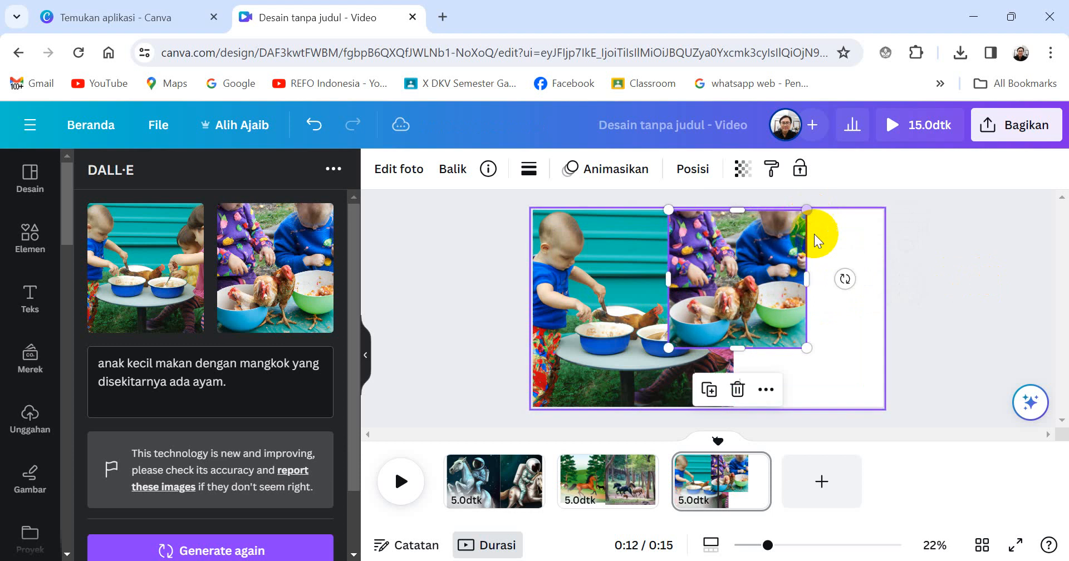
pyautogui.moveTo(806, 348); pyautogui.dragTo(883, 423)
pyautogui.moveTo(785, 318); pyautogui.dragTo(807, 304)
pyautogui.click(991, 274)
# - Check the remaining generation credits below the DALL·E results
pyautogui.click(249, 359)
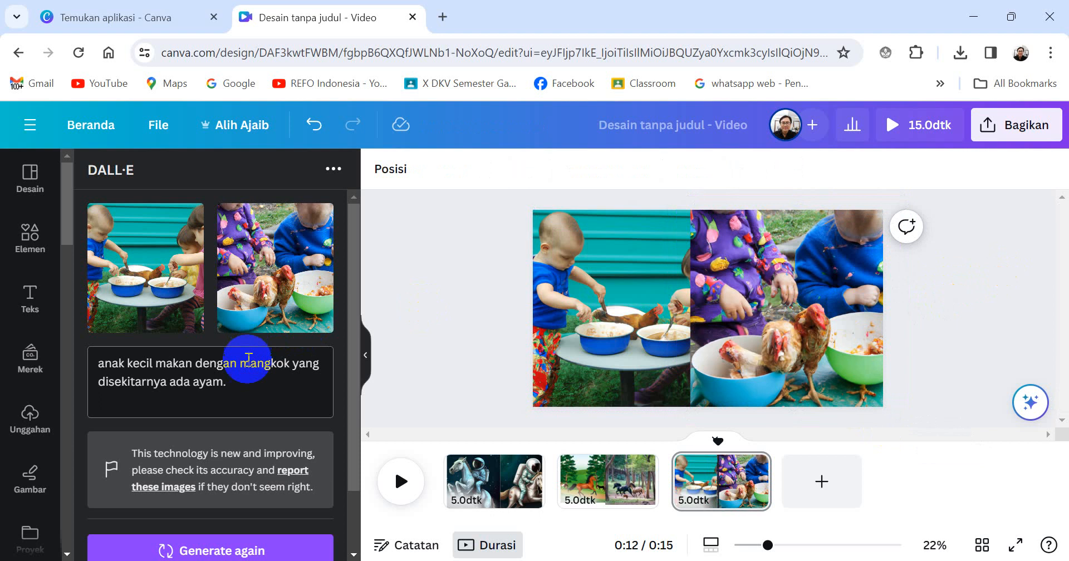
pyautogui.scroll(-1, 279, 384)
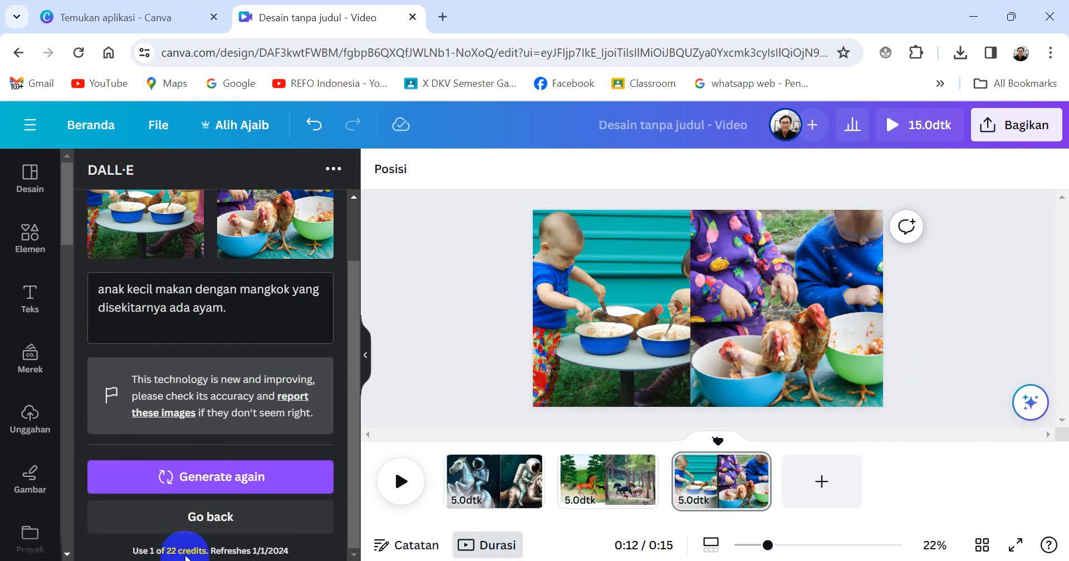
pyautogui.scroll(2, 329, 312)
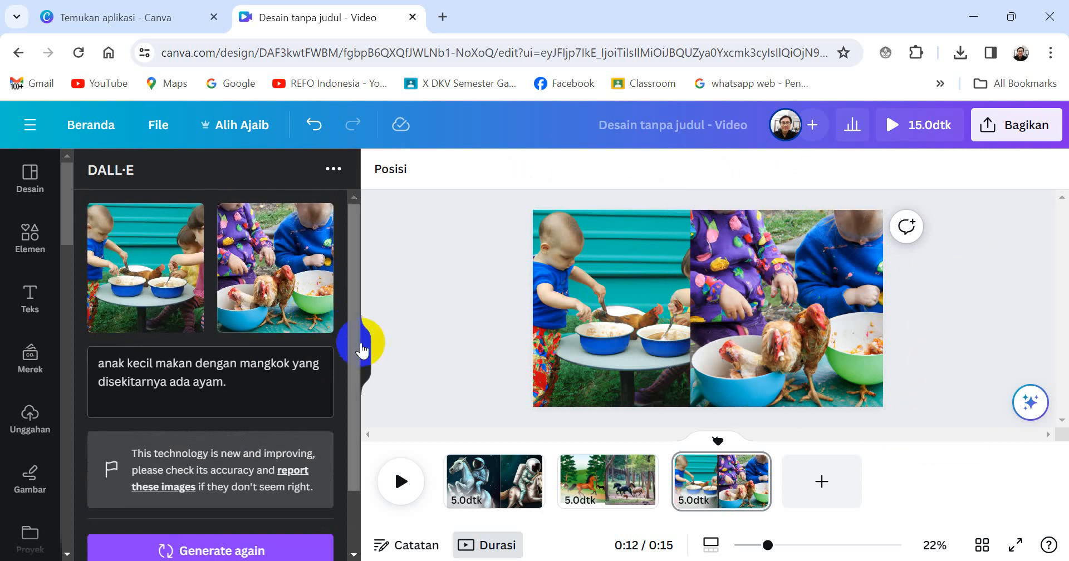